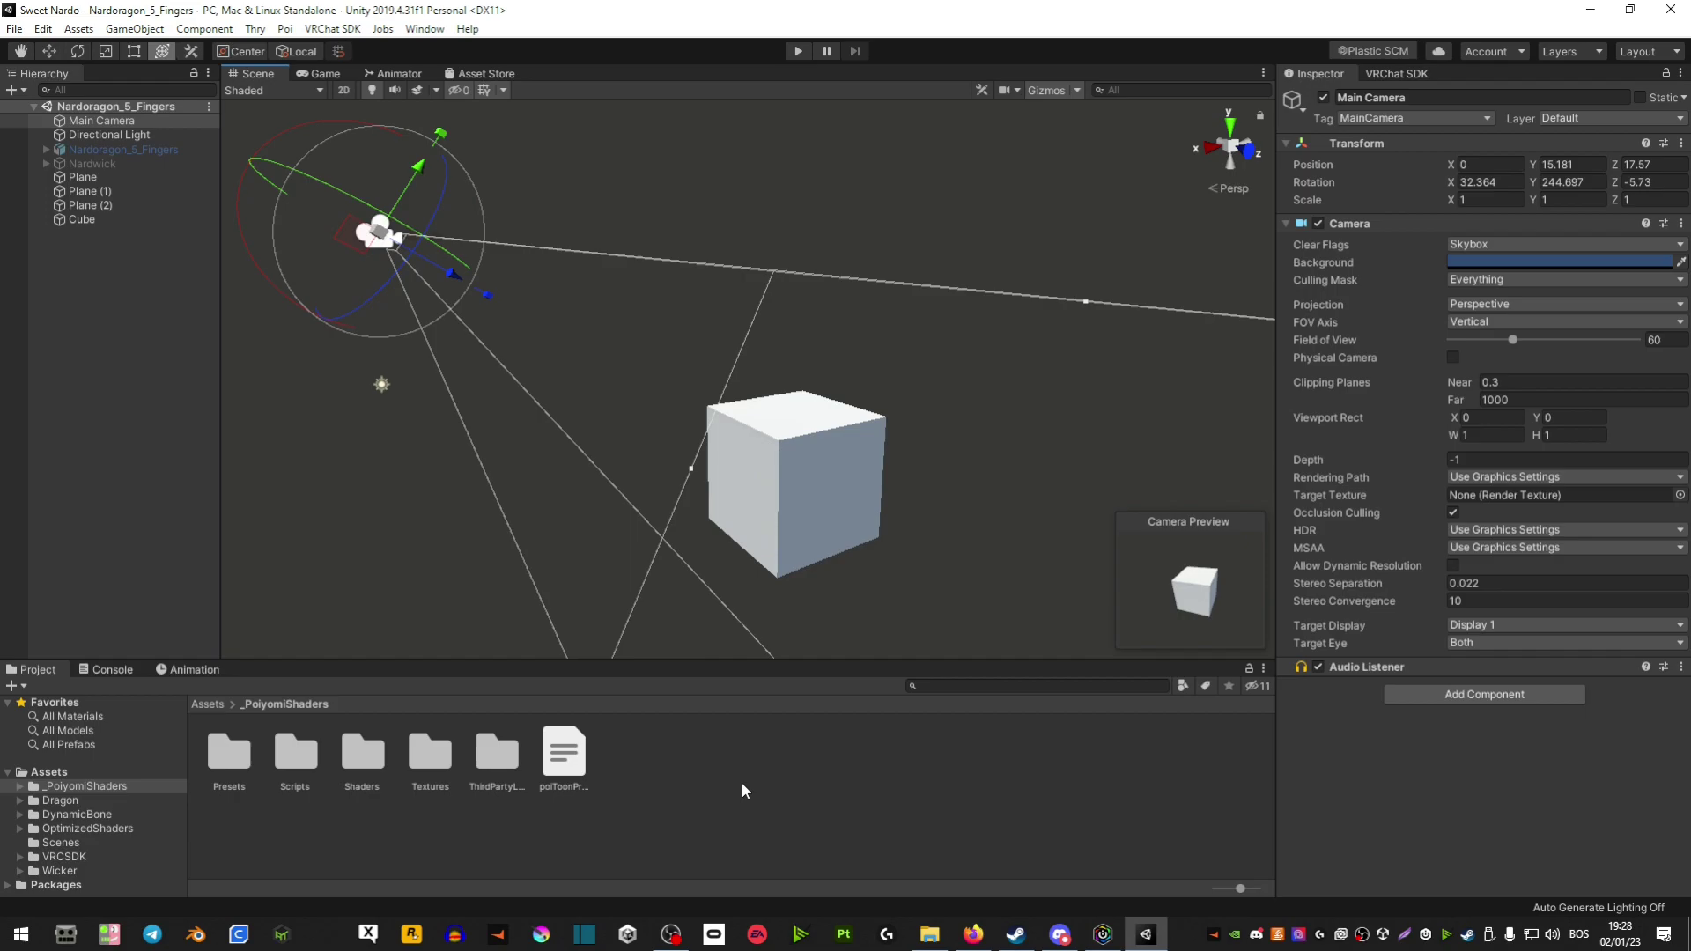
Create a material named New Material in the _PoiyomiShaders folder.
{"action": "left_click_drag", "start_coordinate": [916, 652], "coordinate": [975, 642], "text": "alt"}
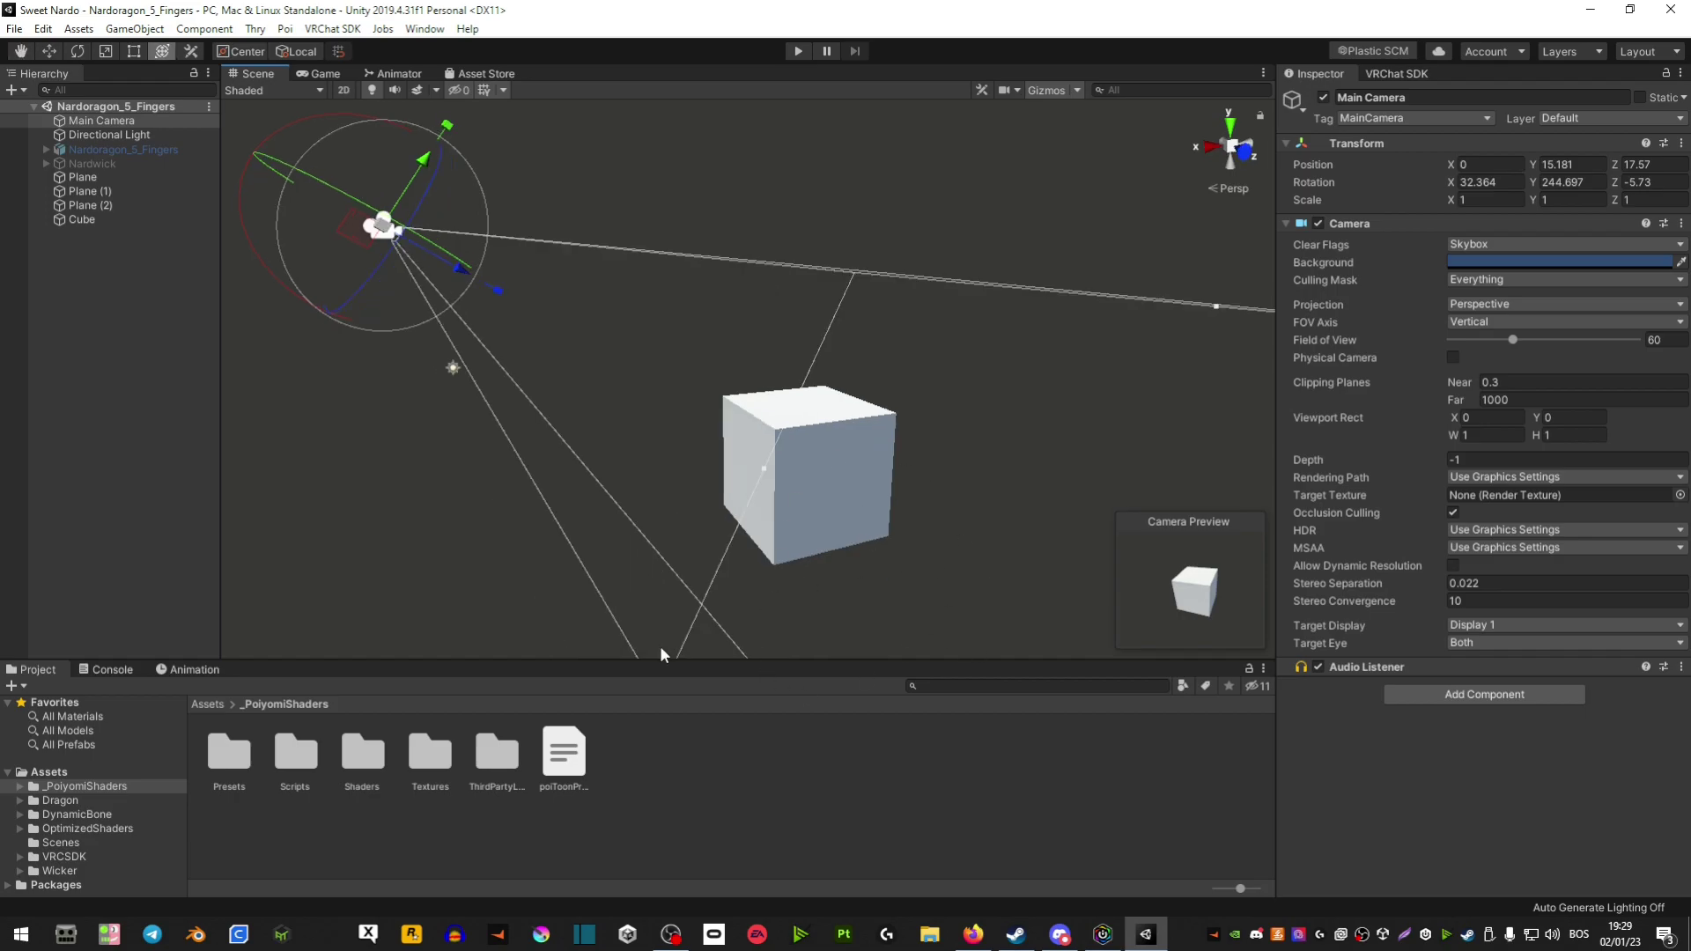
{"action": "right_click", "coordinate": [644, 768]}
{"action": "mouse_move", "coordinate": [820, 304]}
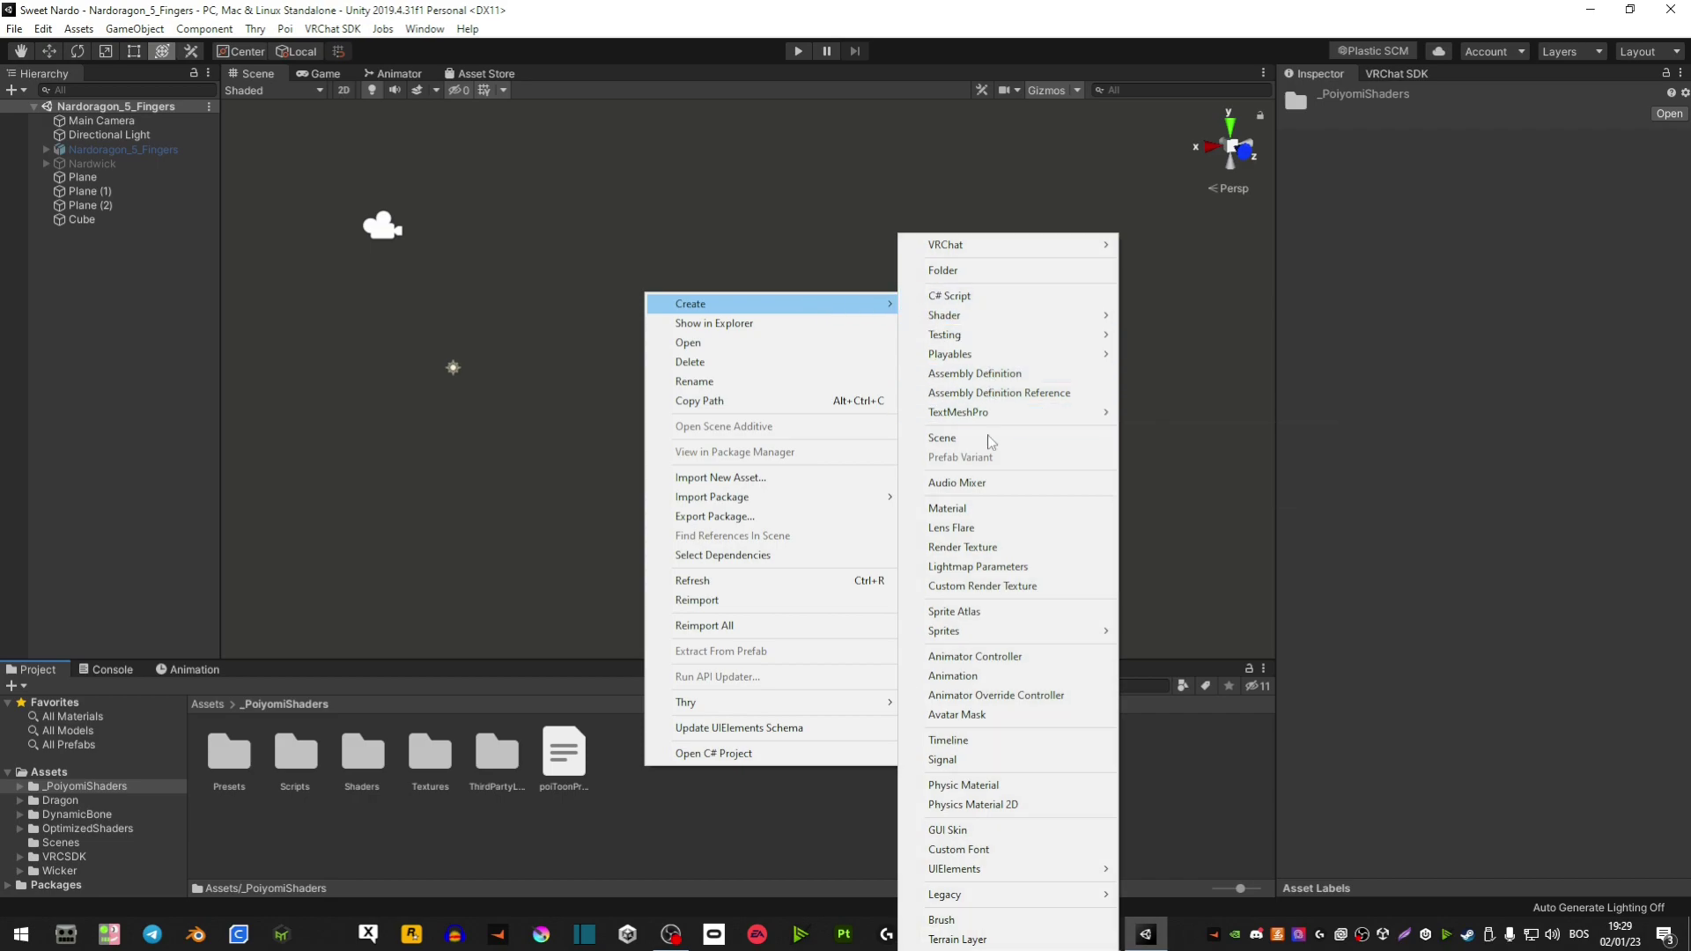
{"action": "left_click", "coordinate": [948, 508]}
{"action": "key", "text": "Return"}
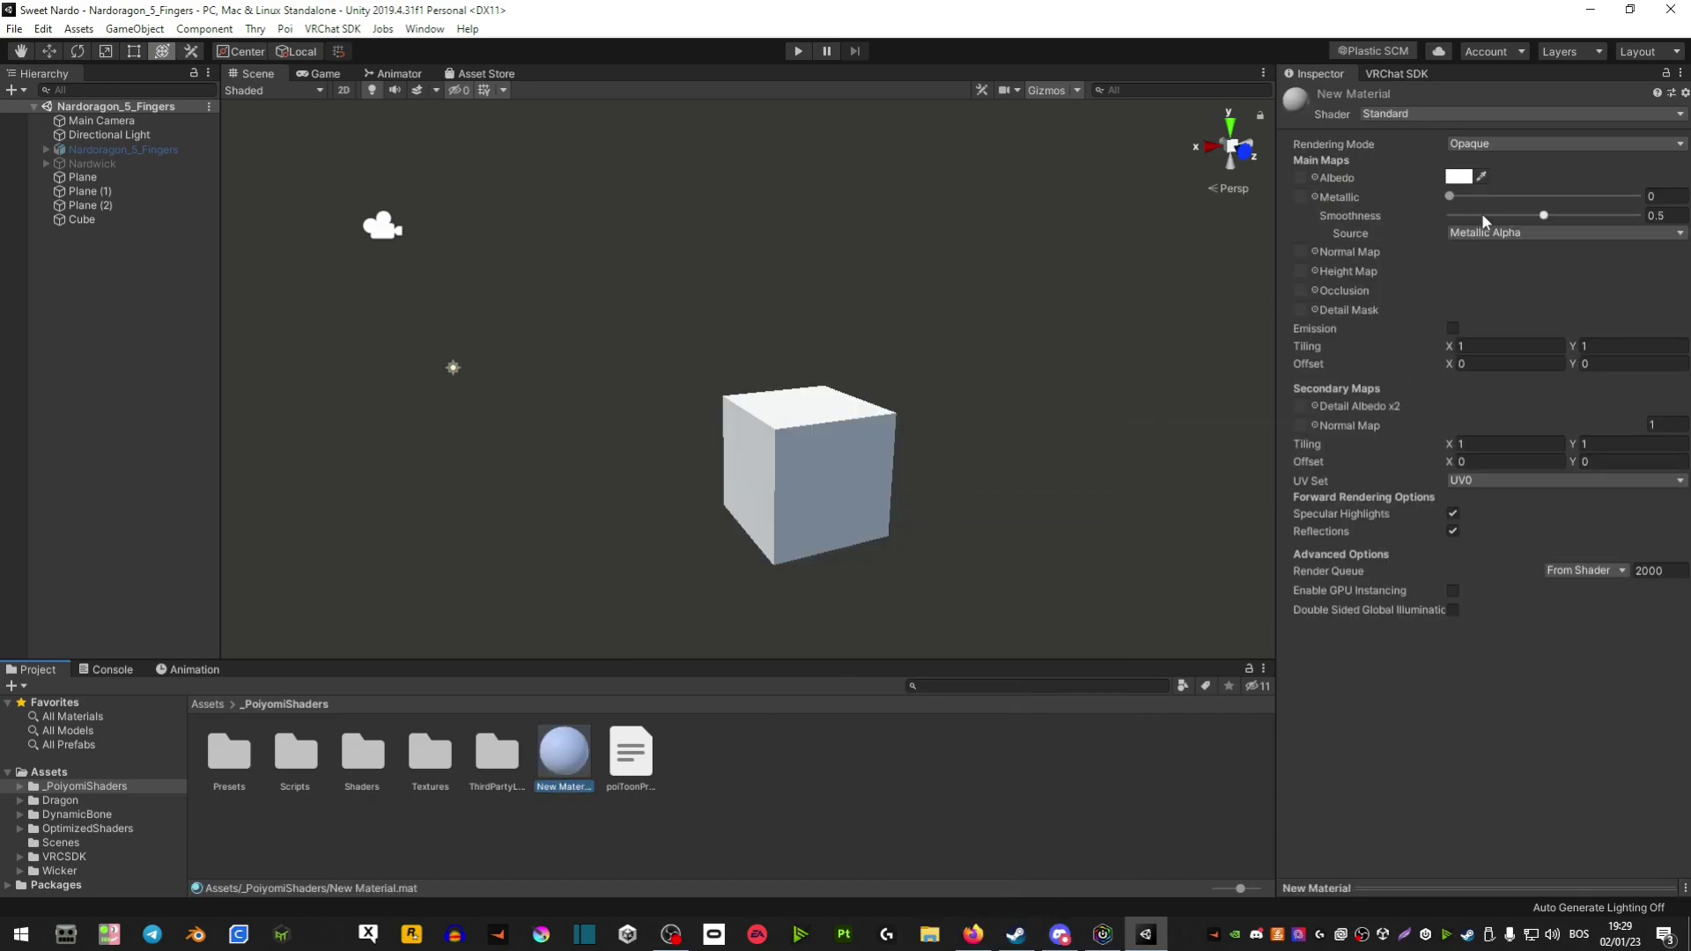
Set New Material's shader to .poiyomi > Poiyomi 8.0 > Poiyomi Outline.
{"action": "left_click", "coordinate": [1380, 113]}
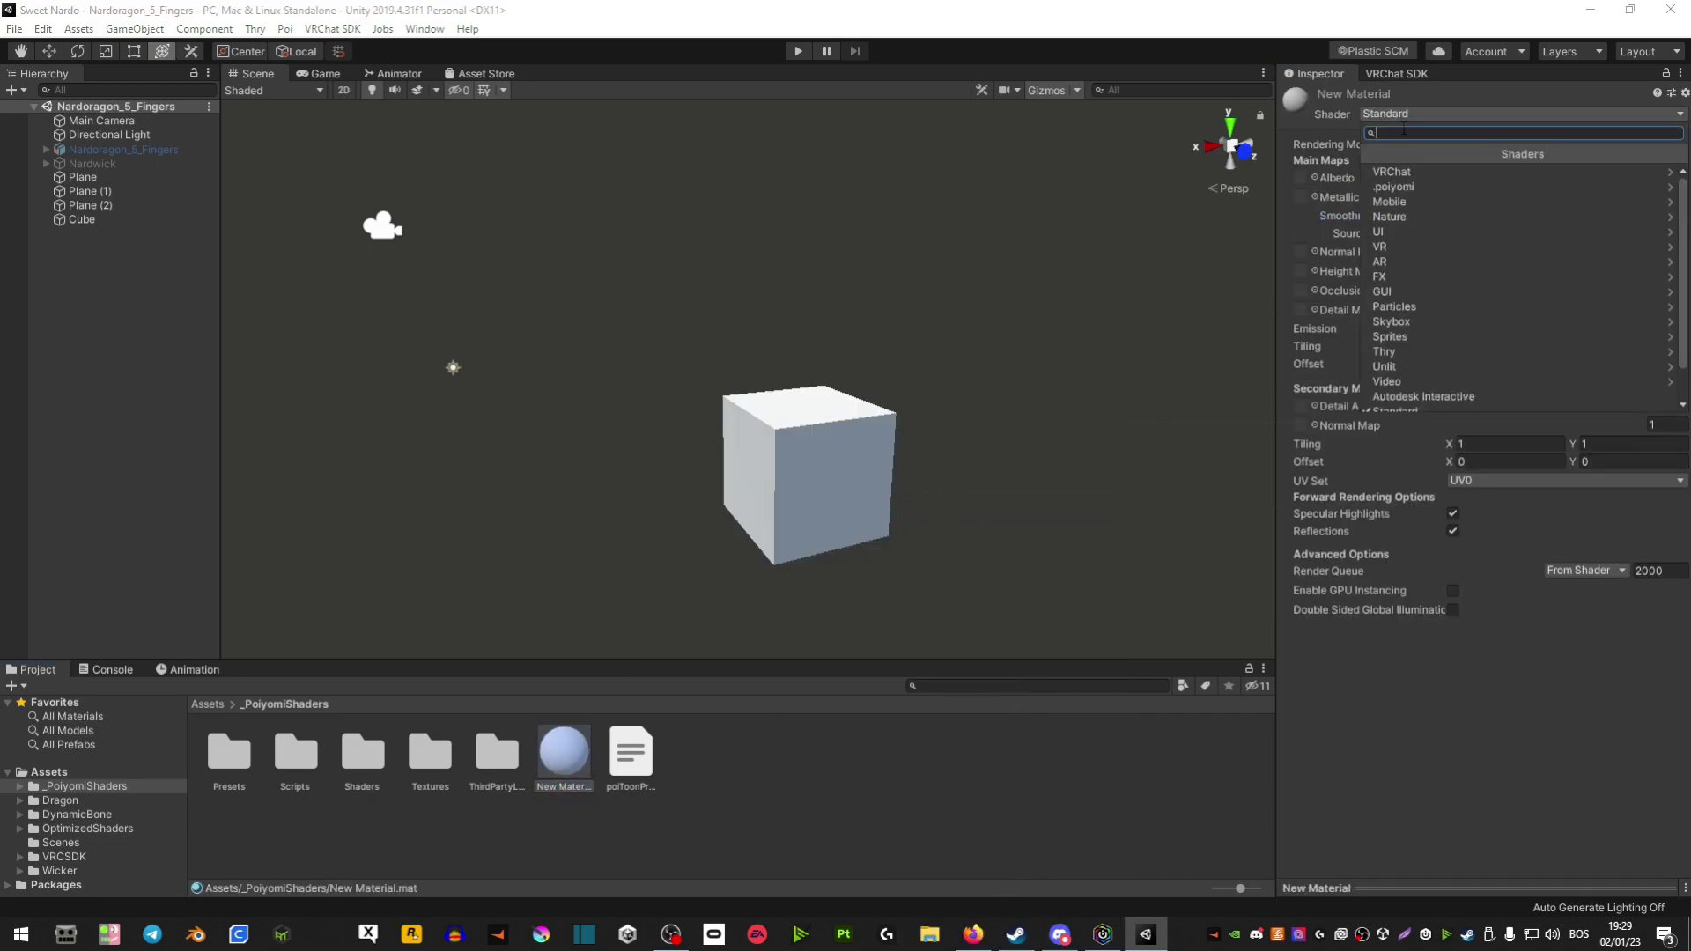
{"action": "left_click", "coordinate": [1395, 188]}
{"action": "left_click", "coordinate": [1396, 187]}
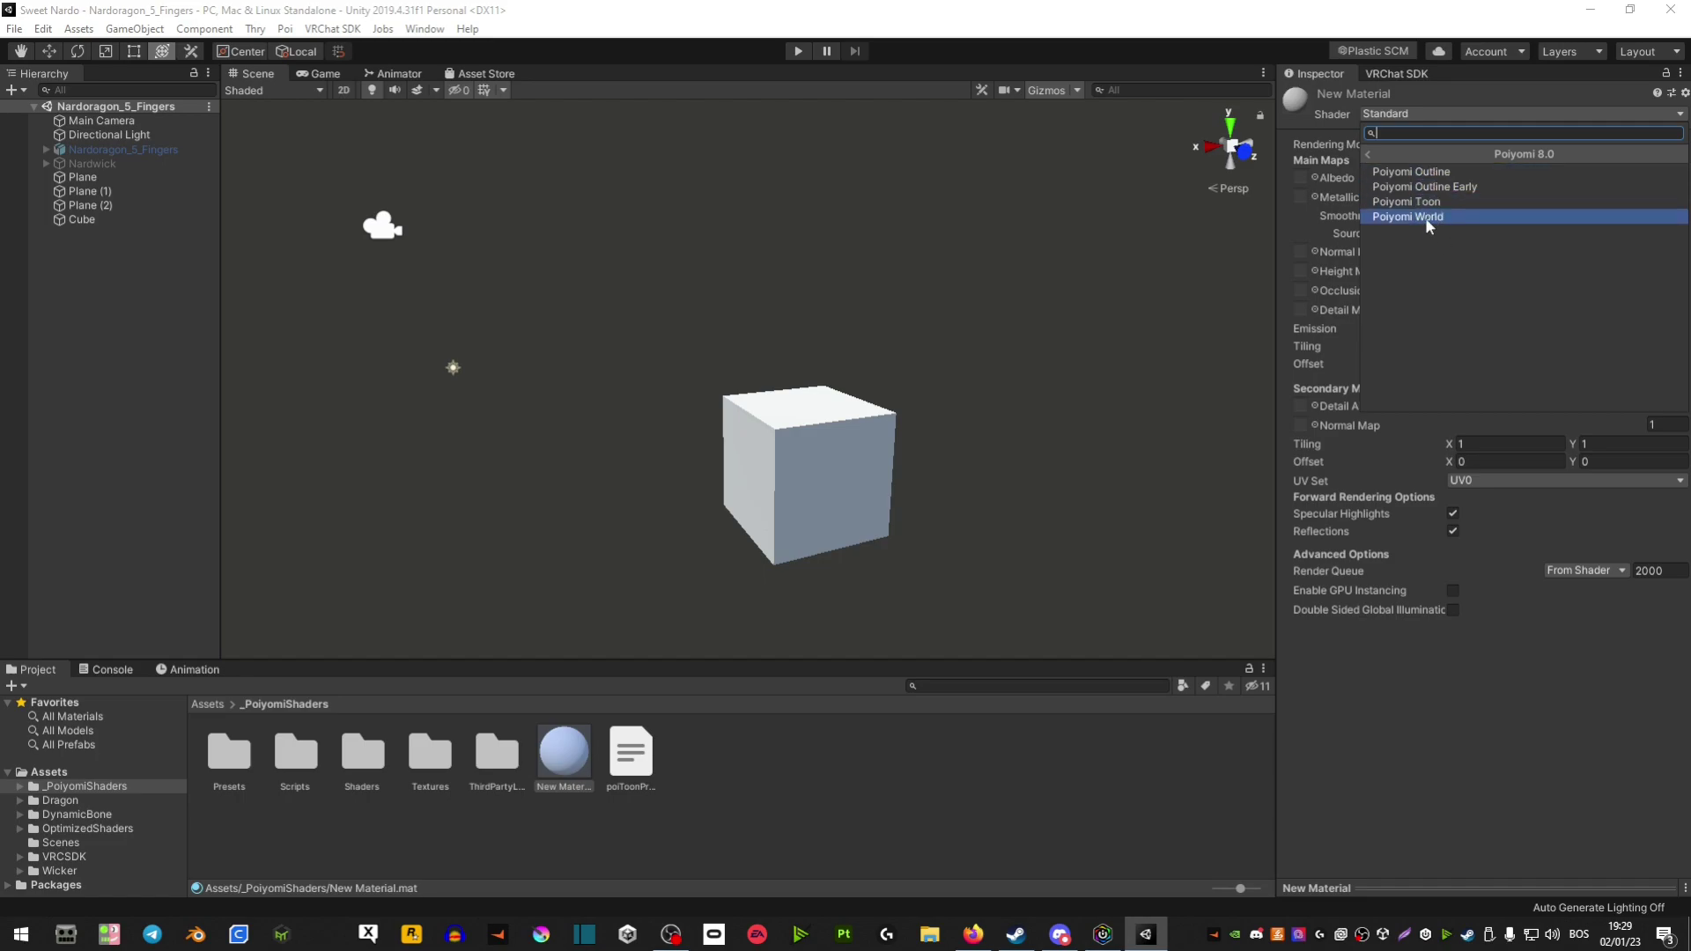
{"action": "left_click", "coordinate": [1436, 174]}
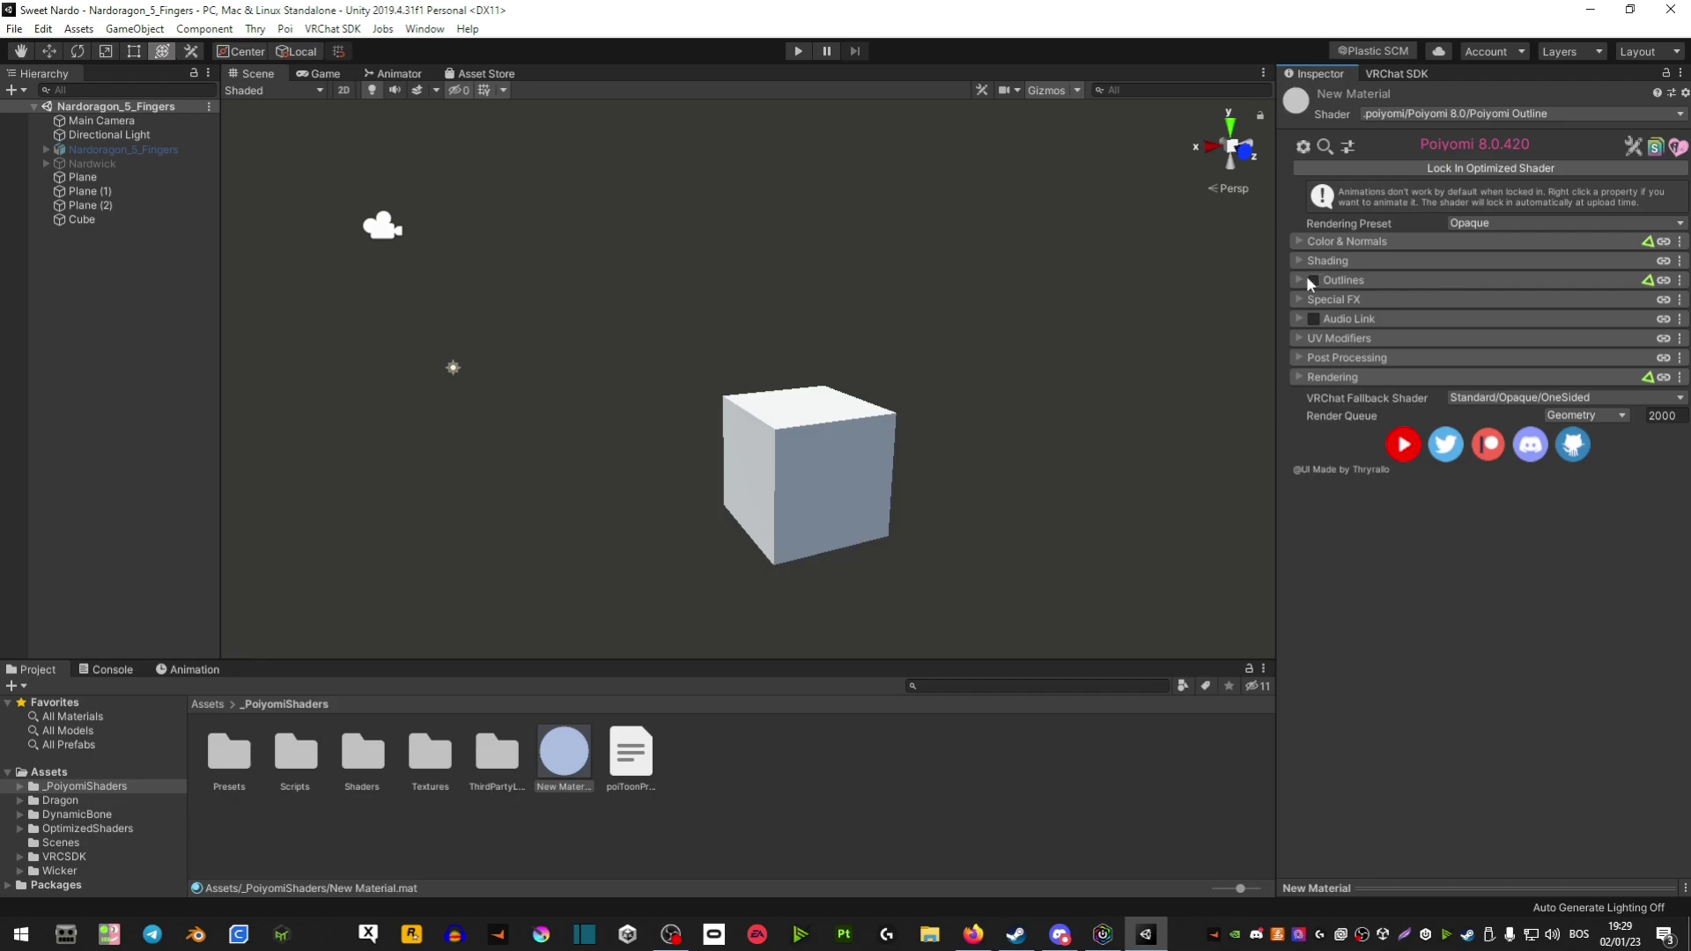
Apply New Material to the cube, turn on scene lighting, and enable Color Adjust under Color & Normals.
{"action": "left_click_drag", "start_coordinate": [564, 753], "coordinate": [712, 436]}
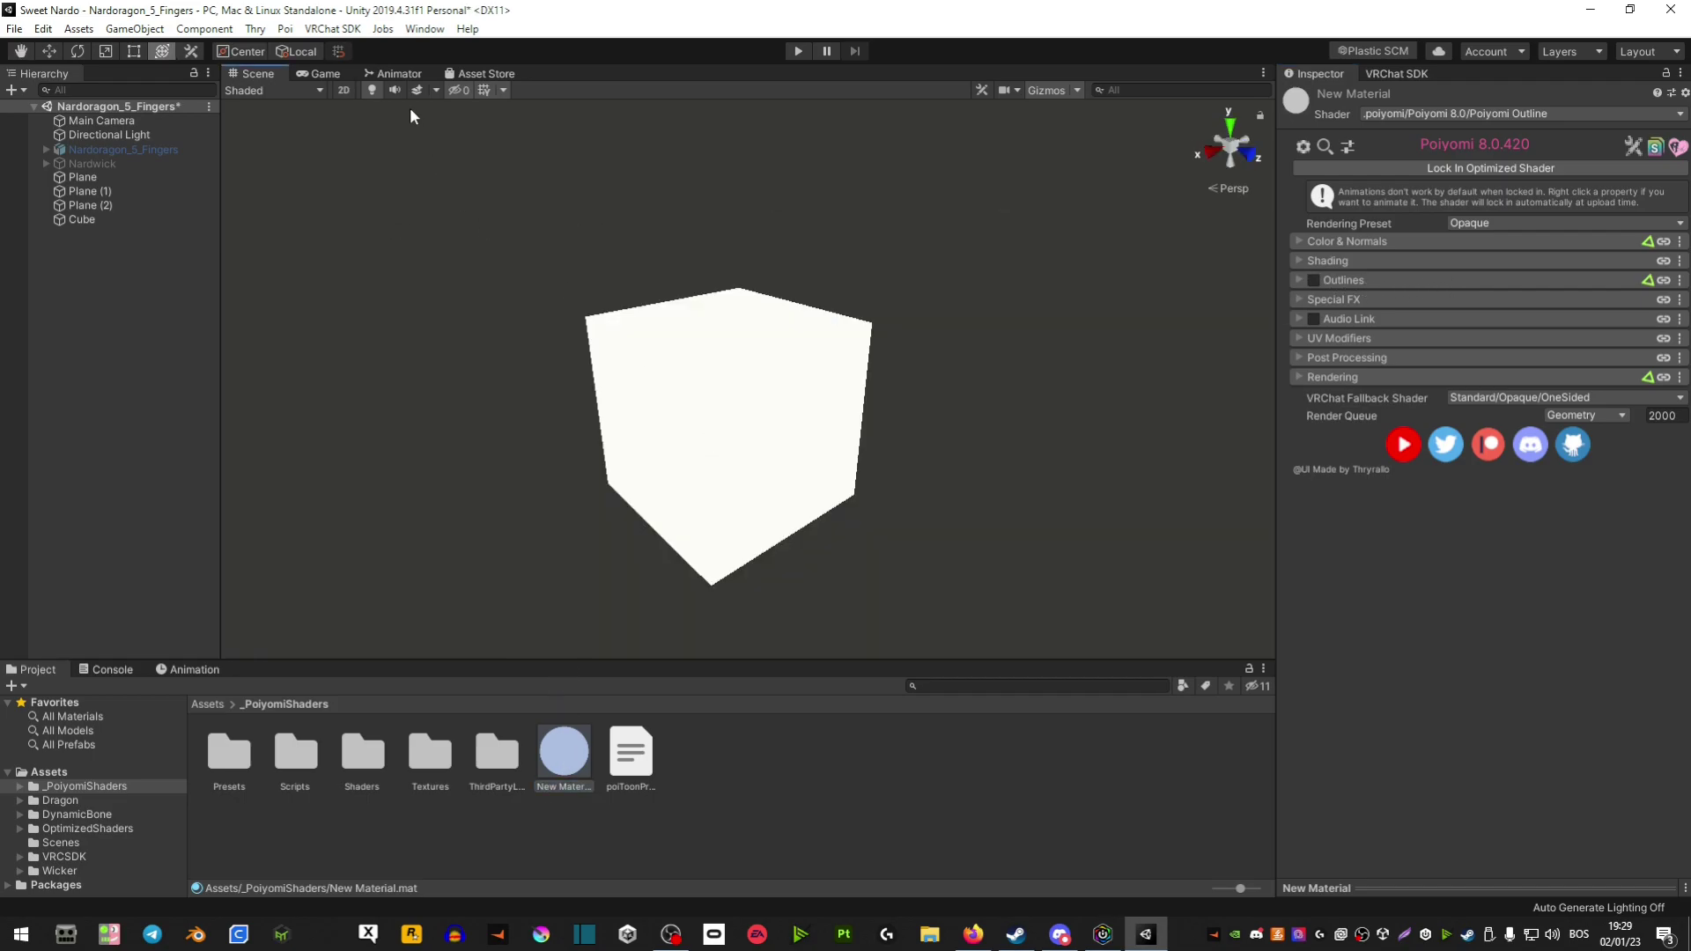
{"action": "left_click", "coordinate": [373, 90]}
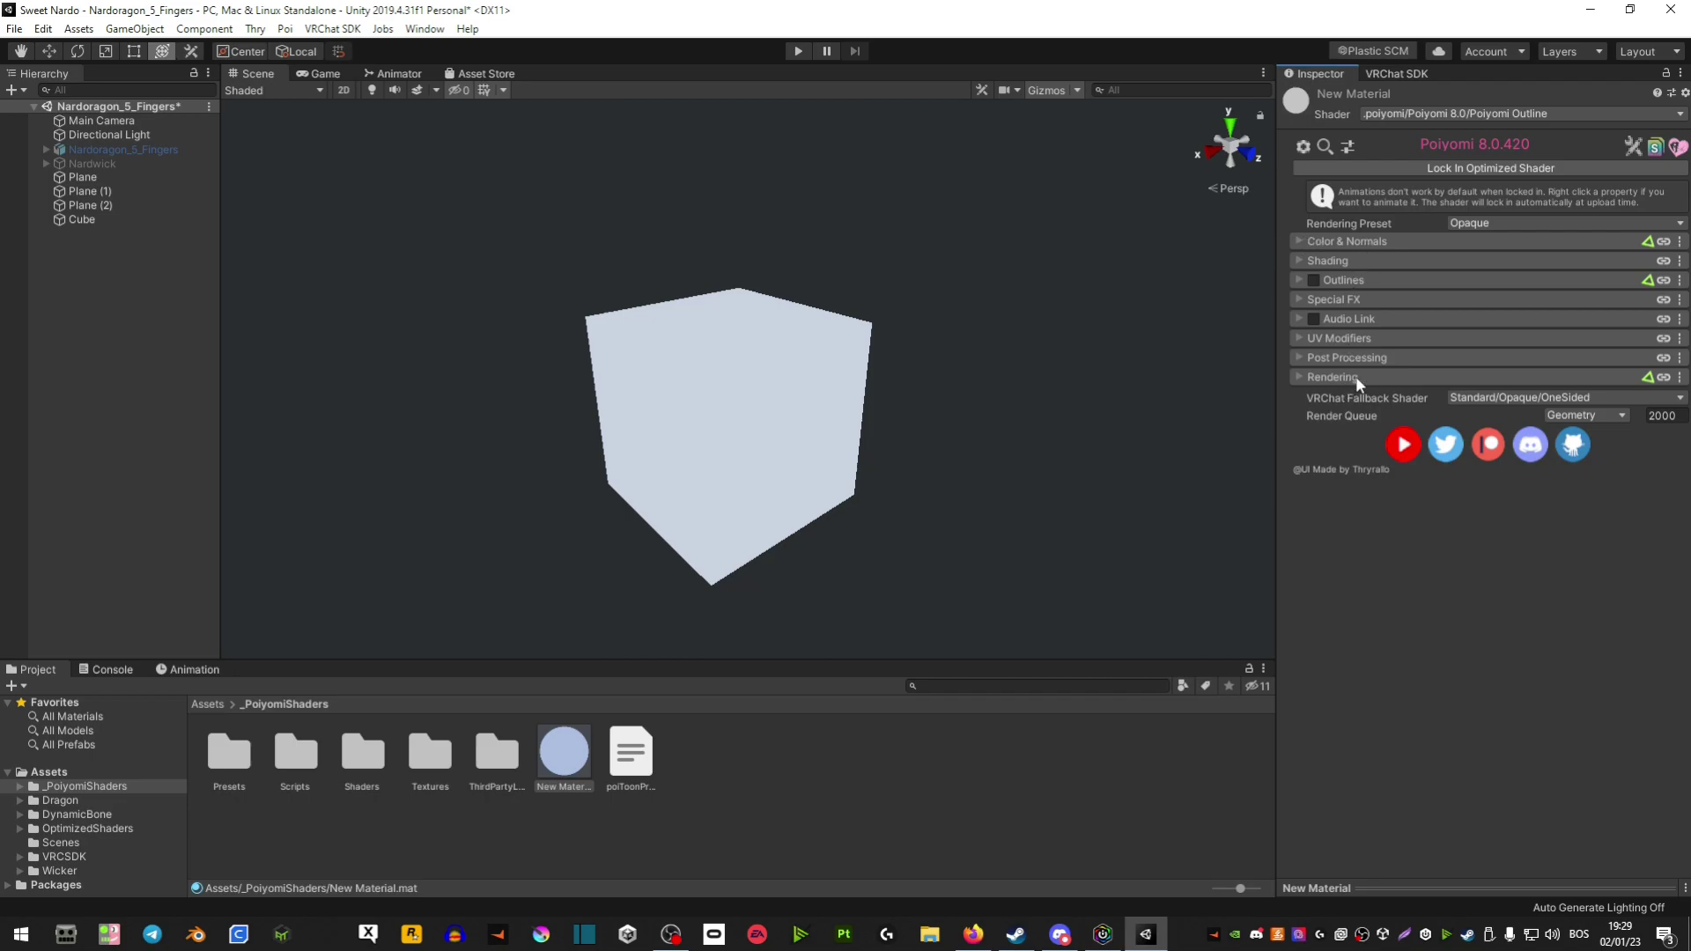
{"action": "left_click", "coordinate": [1300, 243]}
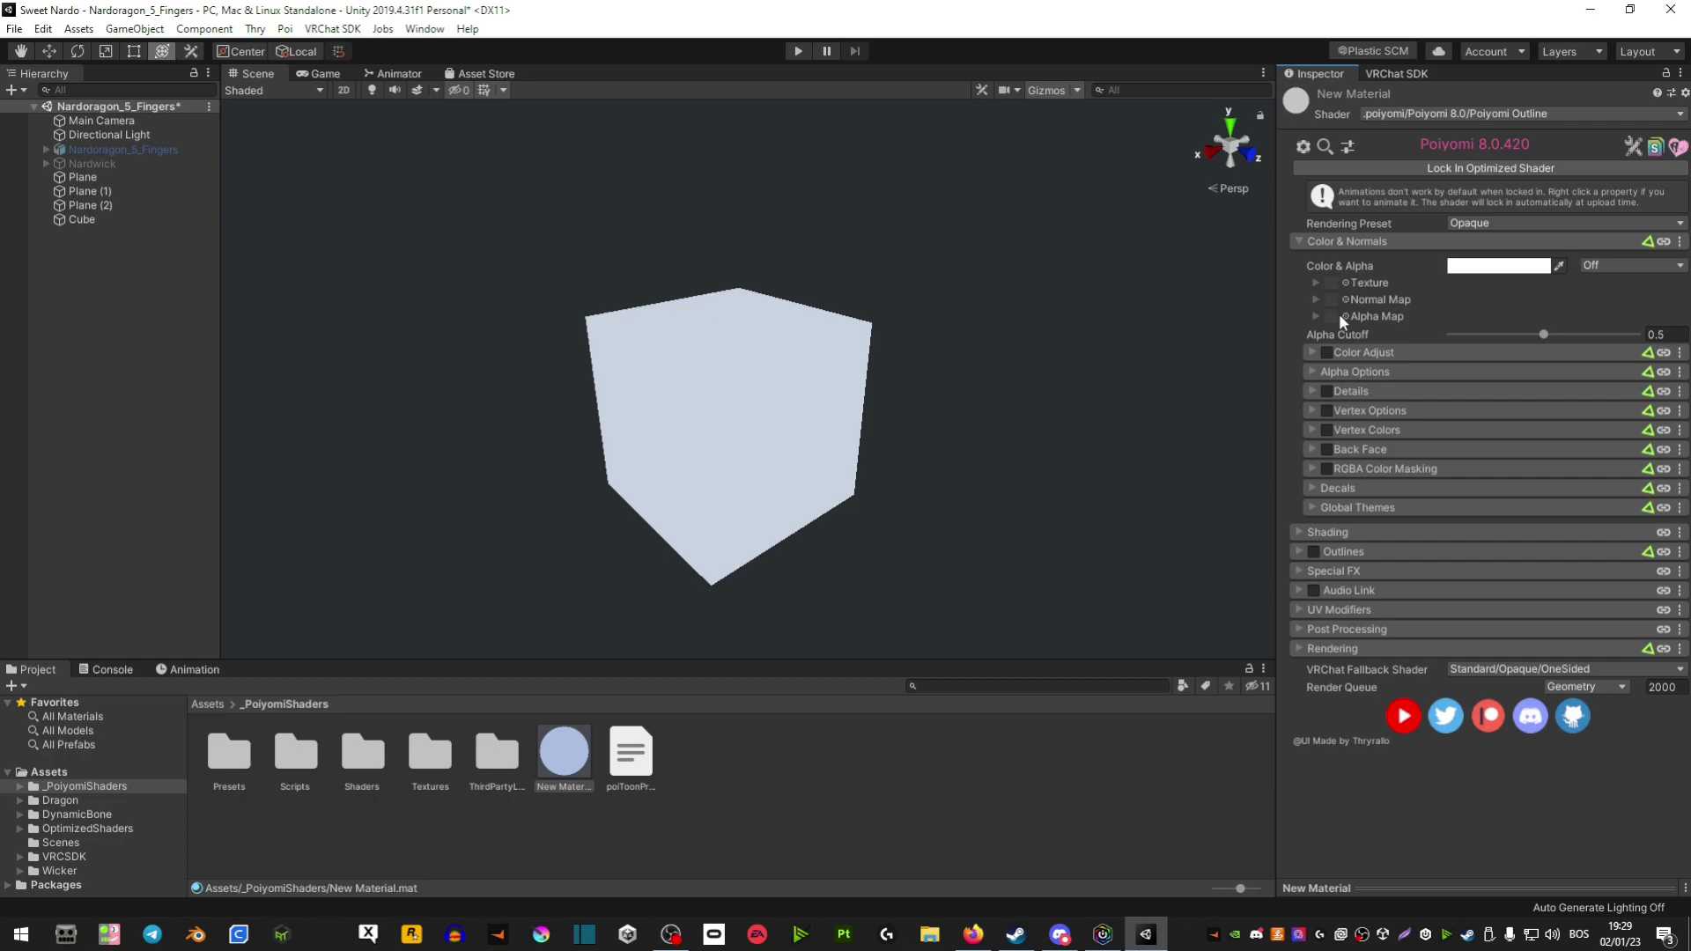
{"action": "left_click", "coordinate": [1326, 352]}
Set the base Color & Alpha to red.
{"action": "left_click", "coordinate": [1497, 265]}
{"action": "left_click_drag", "start_coordinate": [150, 148], "coordinate": [162, 119]}
{"action": "left_click", "coordinate": [297, 21]}
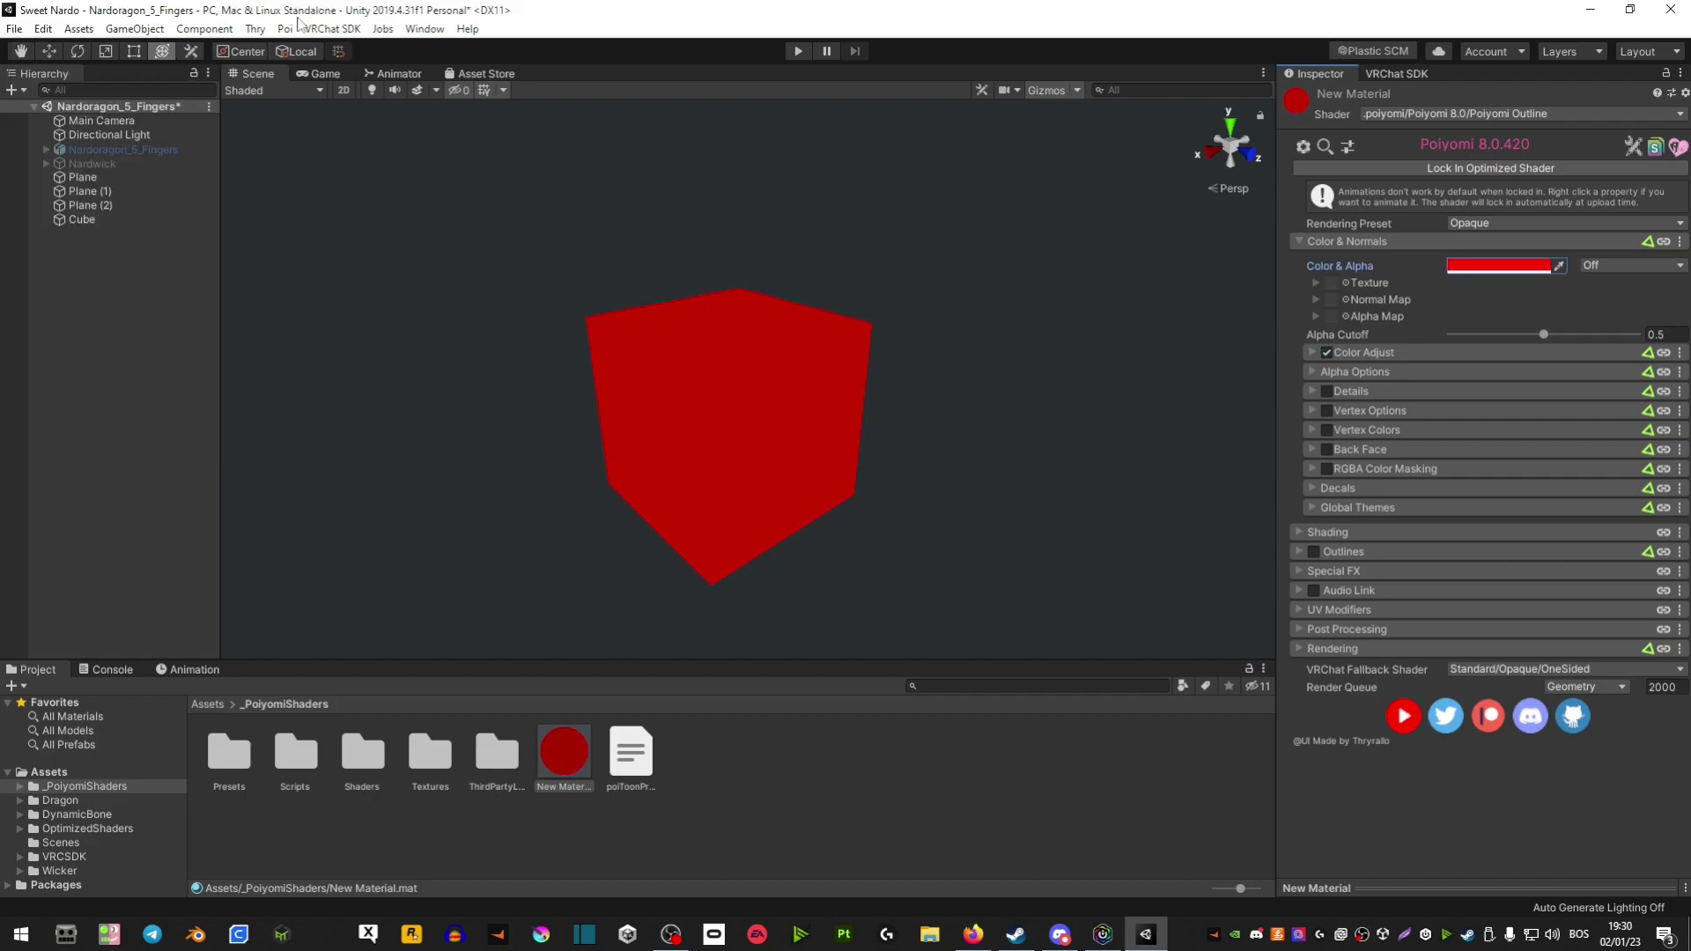
Test Color Adjust Saturation at -1 and 0.26, then collapse Color & Normals.
{"action": "left_click", "coordinate": [1312, 352]}
{"action": "left_click_drag", "start_coordinate": [1468, 398], "coordinate": [1397, 405]}
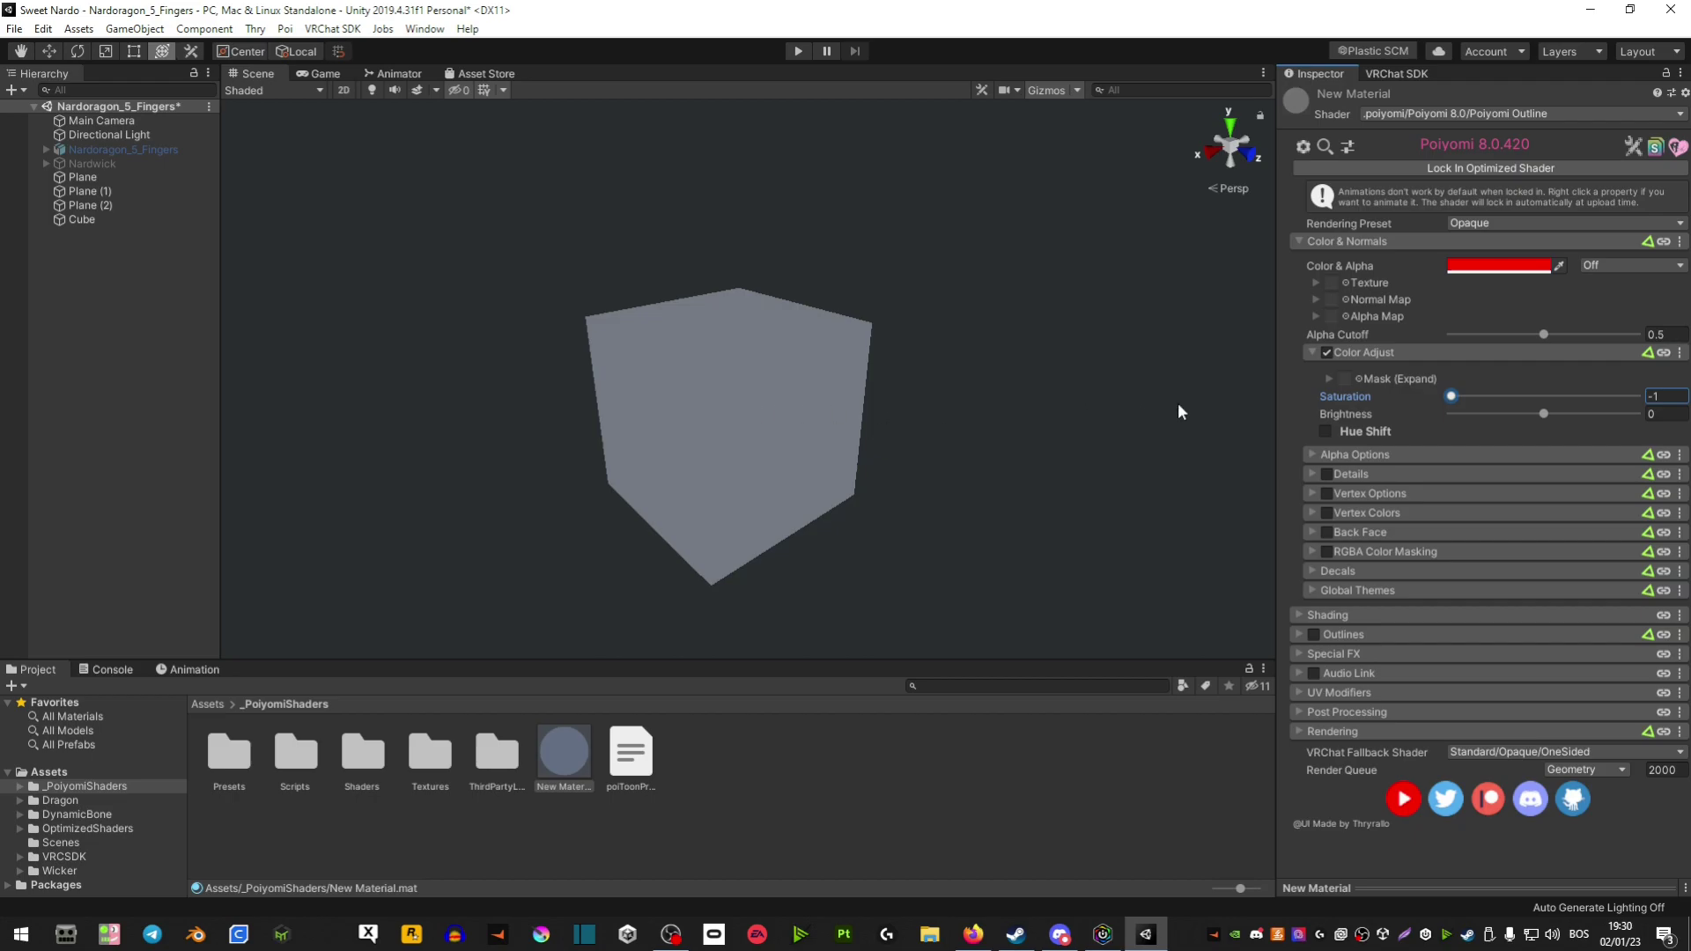
{"action": "left_click_drag", "start_coordinate": [1462, 398], "coordinate": [1472, 396]}
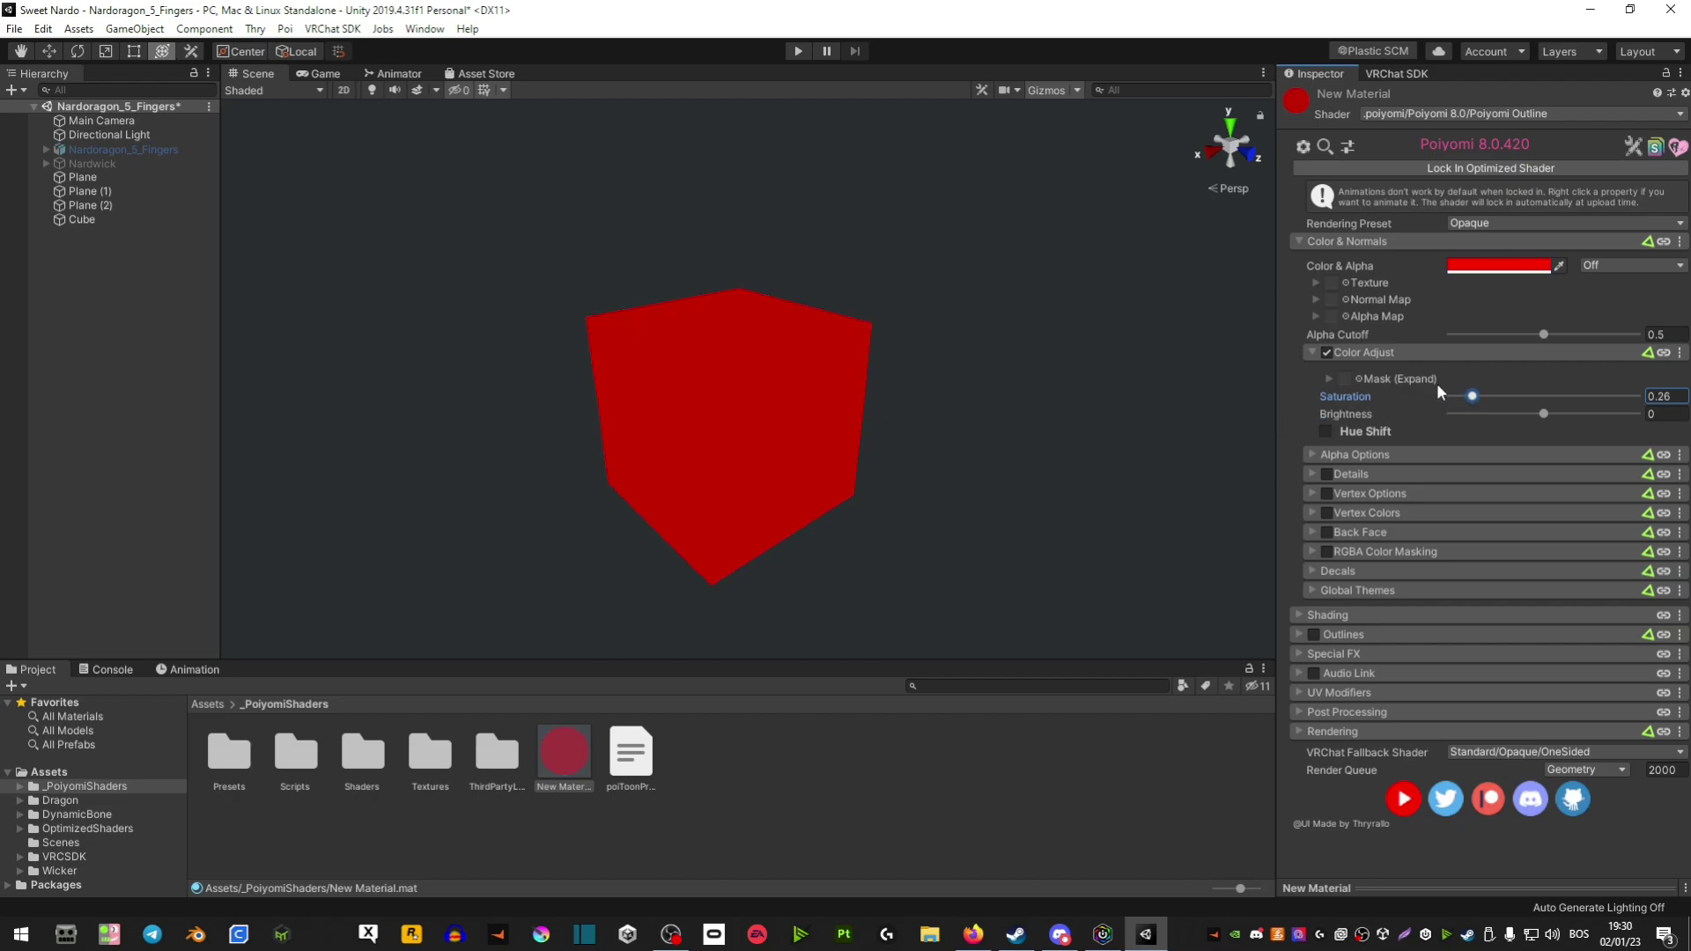
{"action": "left_click", "coordinate": [1313, 351]}
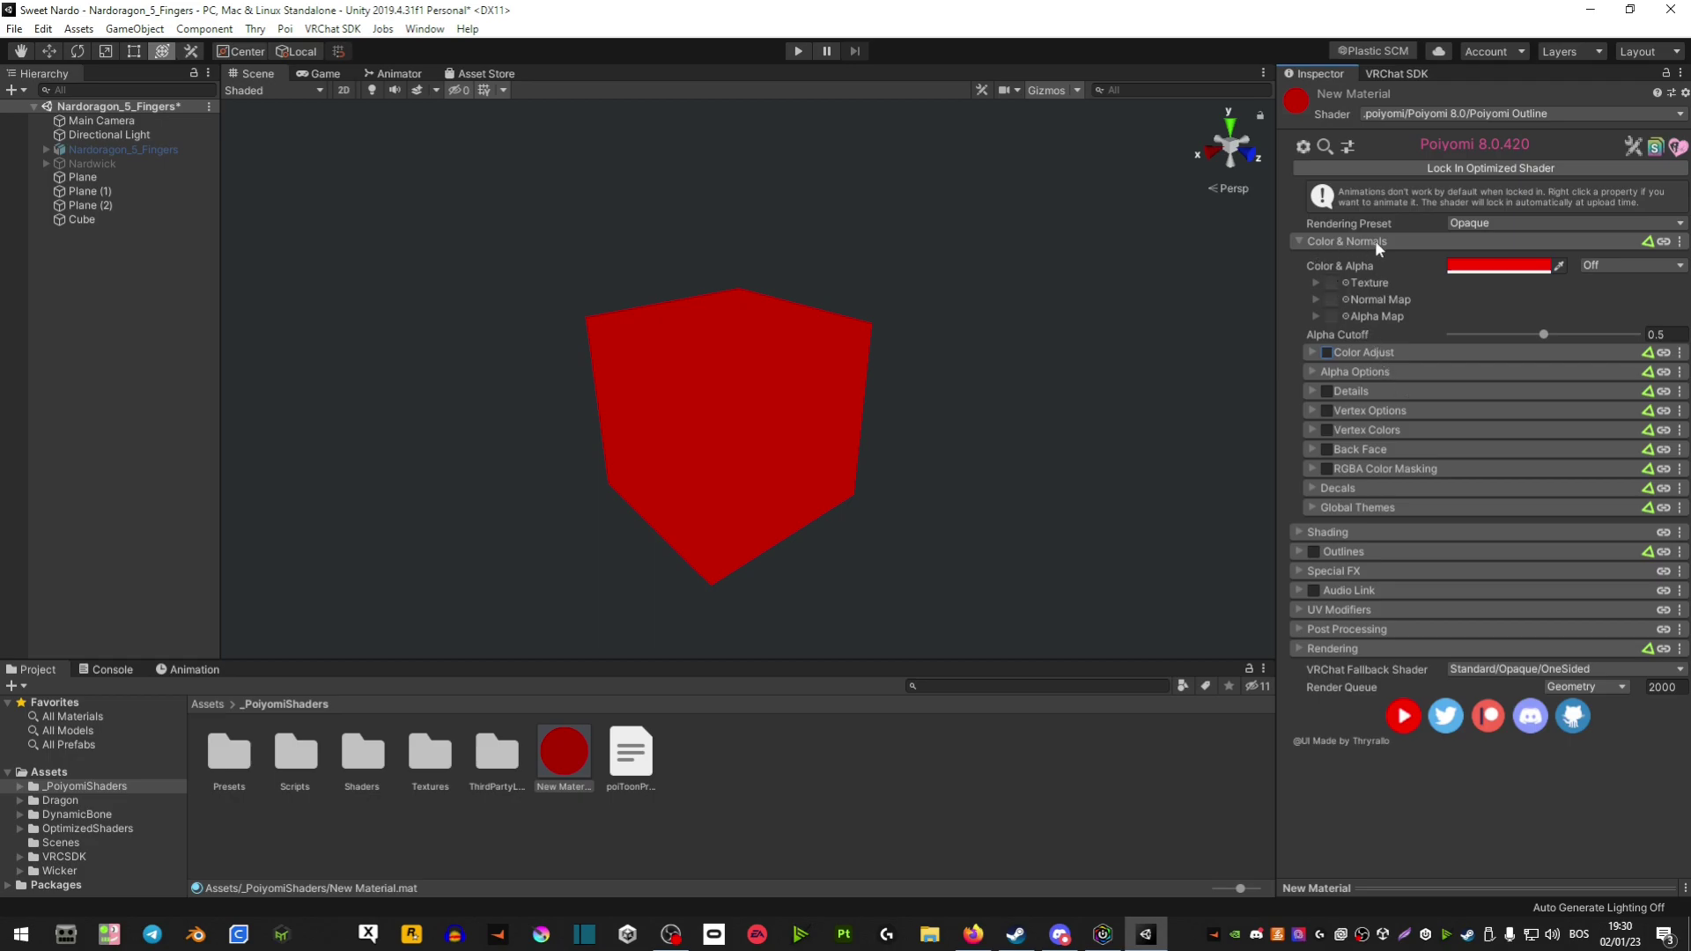
{"action": "left_click", "coordinate": [1298, 240]}
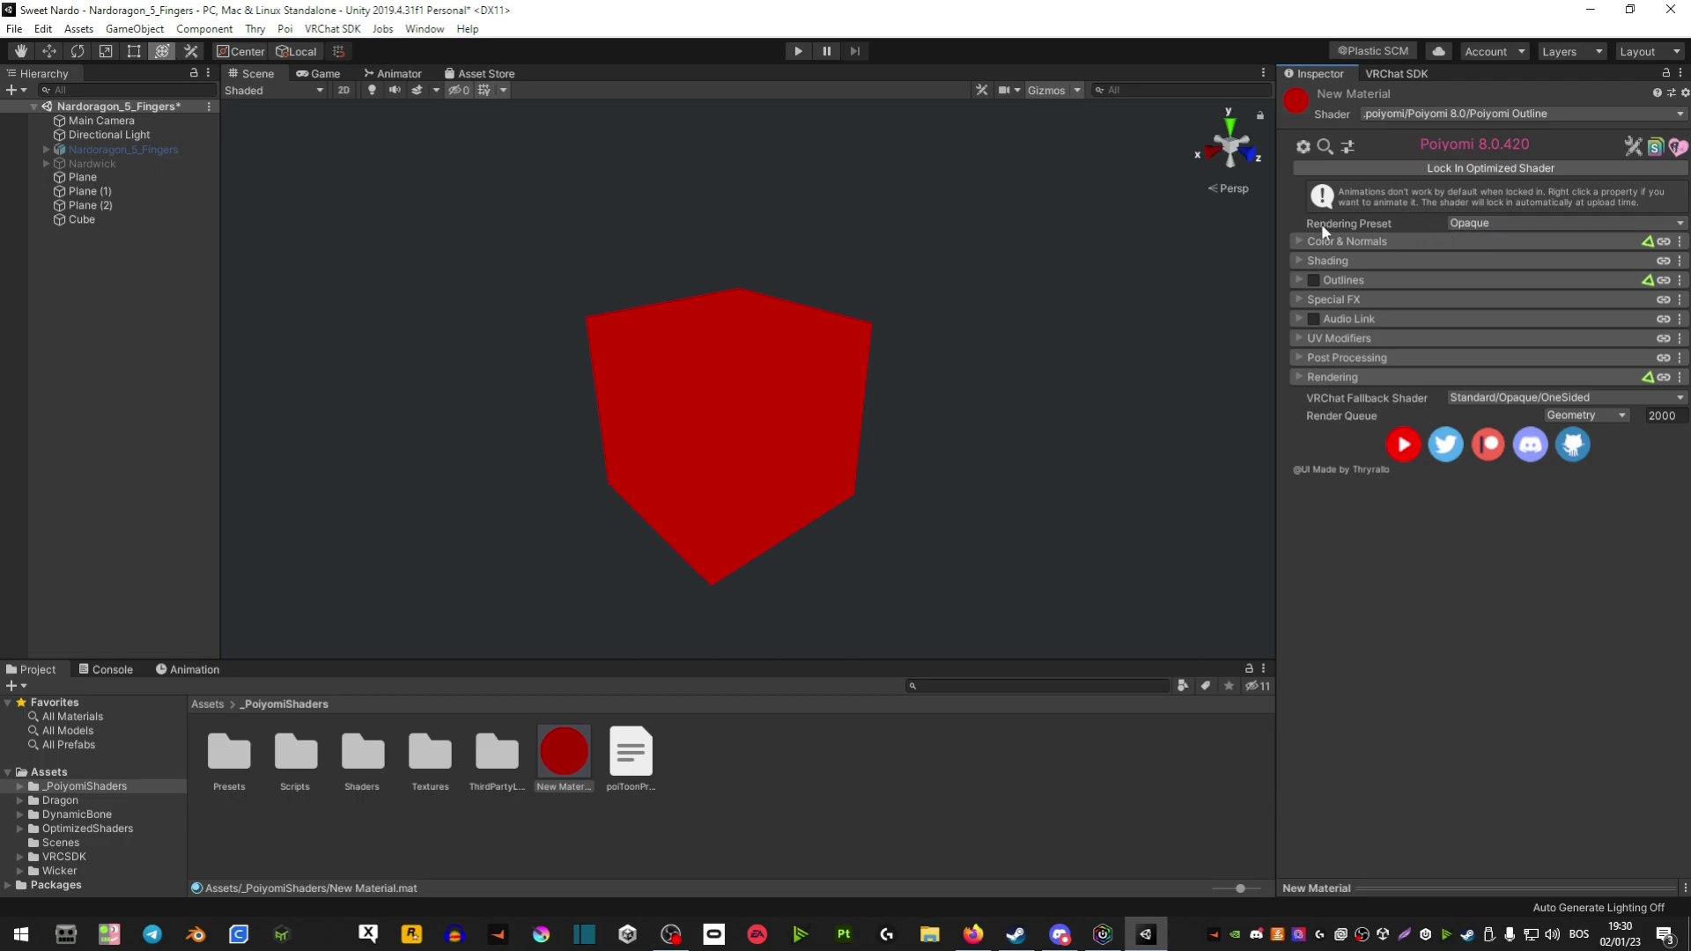
{"action": "left_click", "coordinate": [1462, 224]}
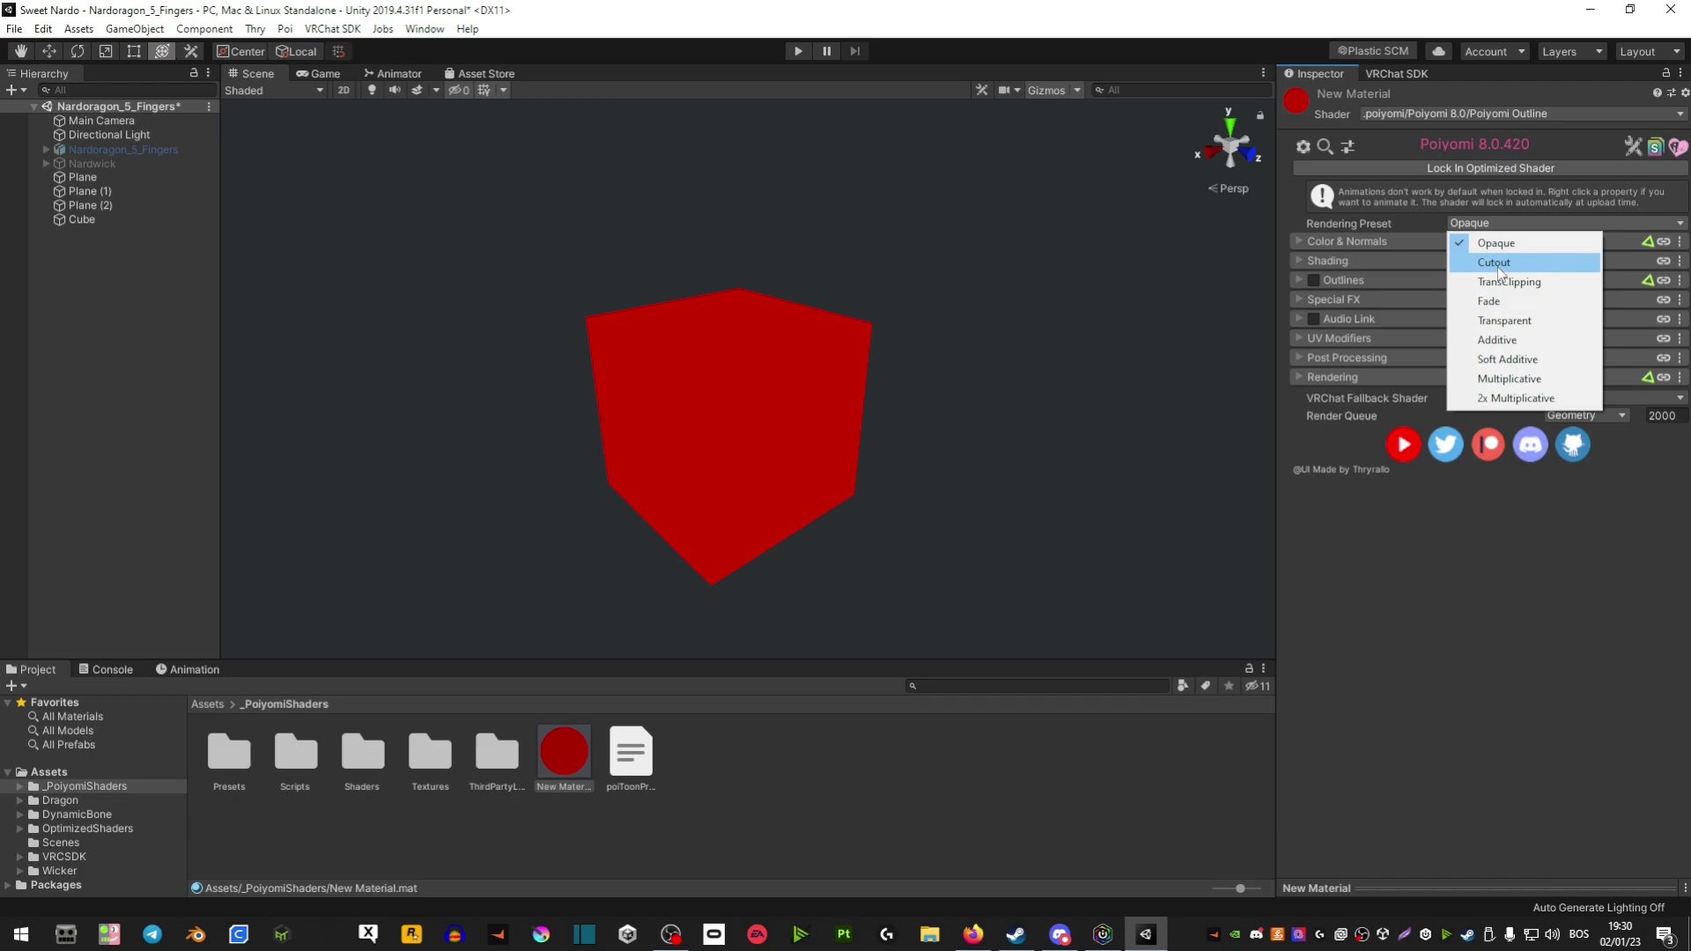
{"action": "left_click", "coordinate": [1499, 262]}
{"action": "left_click", "coordinate": [1497, 222]}
{"action": "left_click", "coordinate": [1487, 246]}
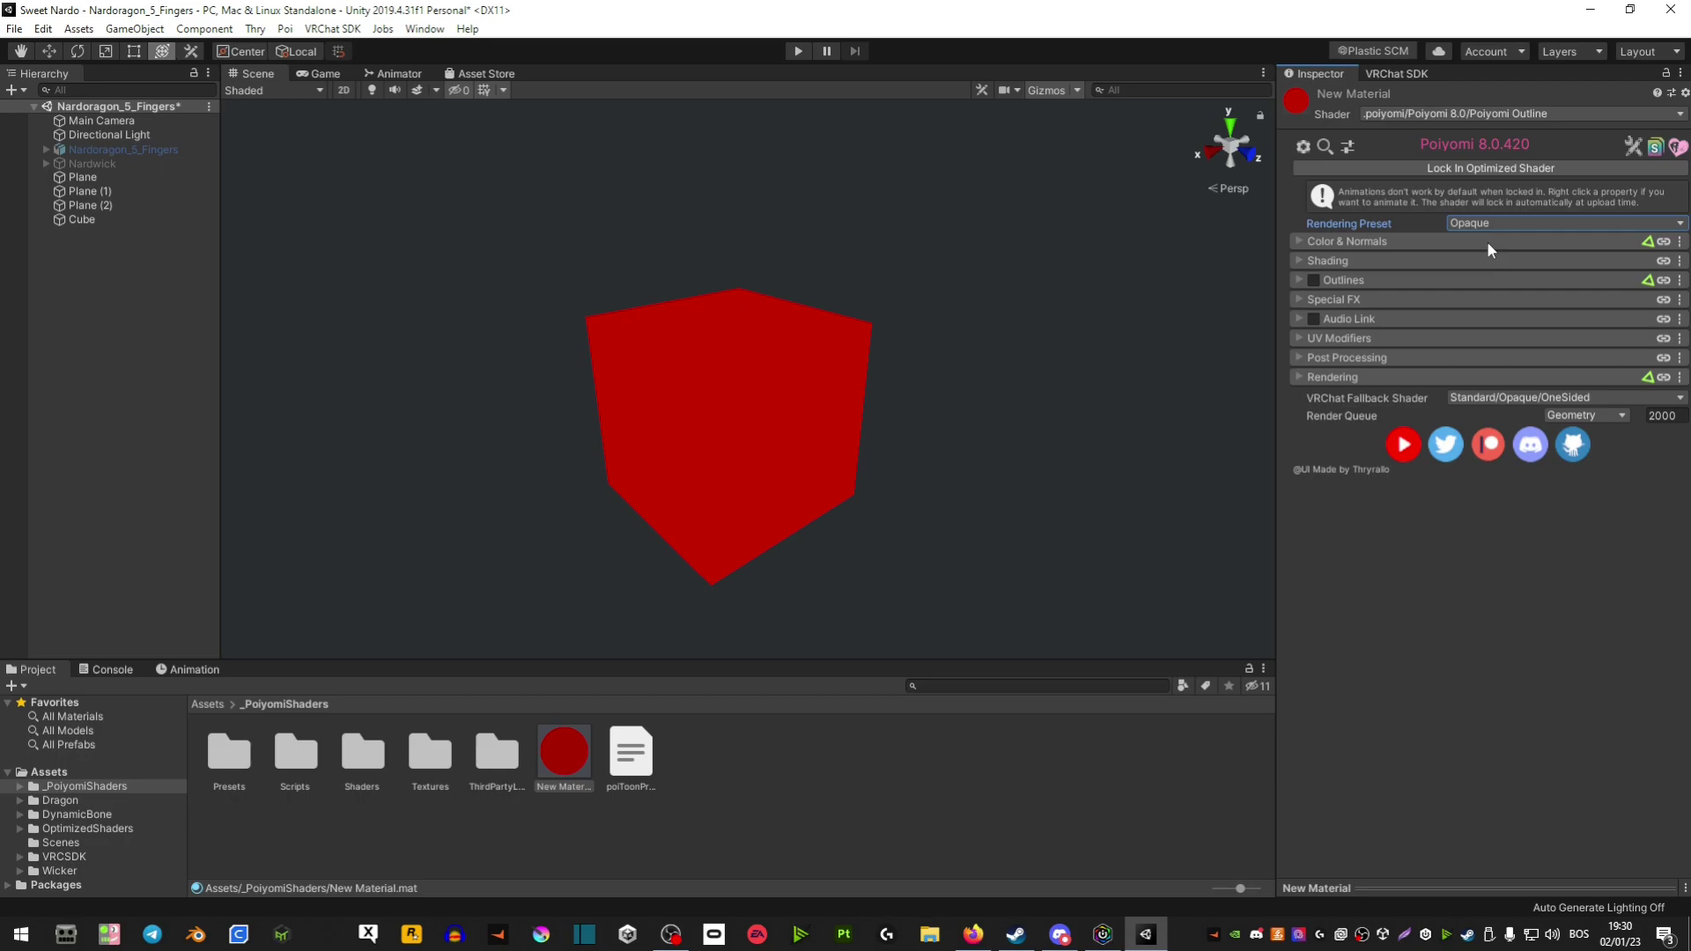
Change Base Pass Lighting Type from Flat to Realistic, then enable Matcap 0.
{"action": "left_click", "coordinate": [1303, 262]}
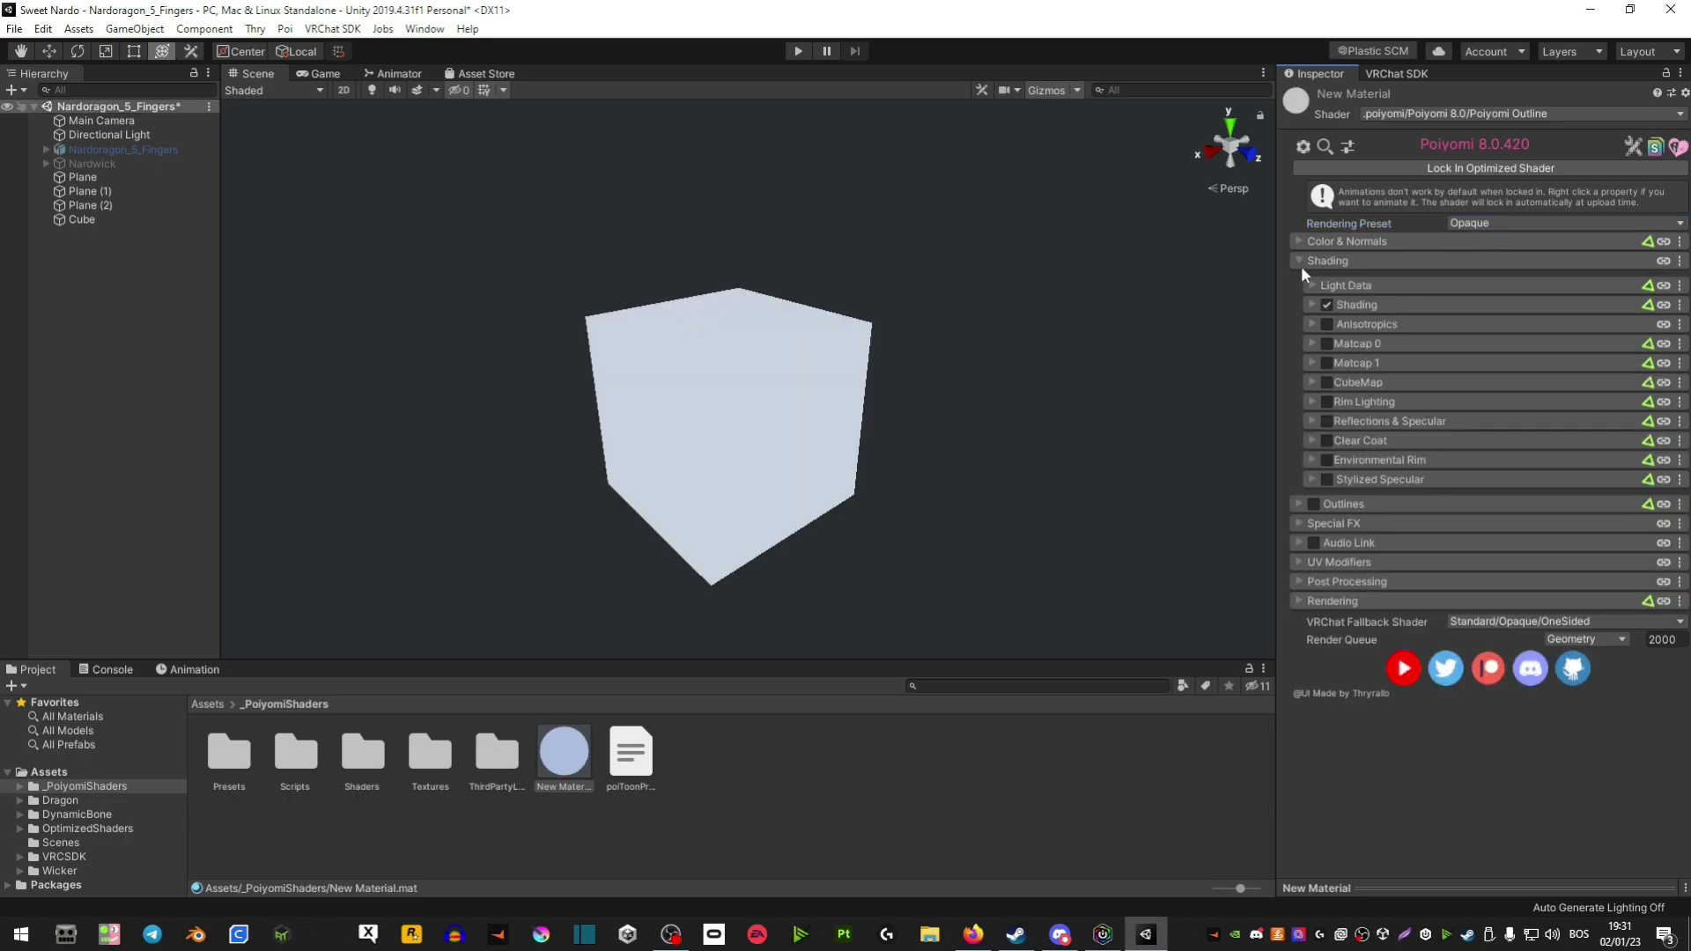
{"action": "left_click", "coordinate": [1311, 304]}
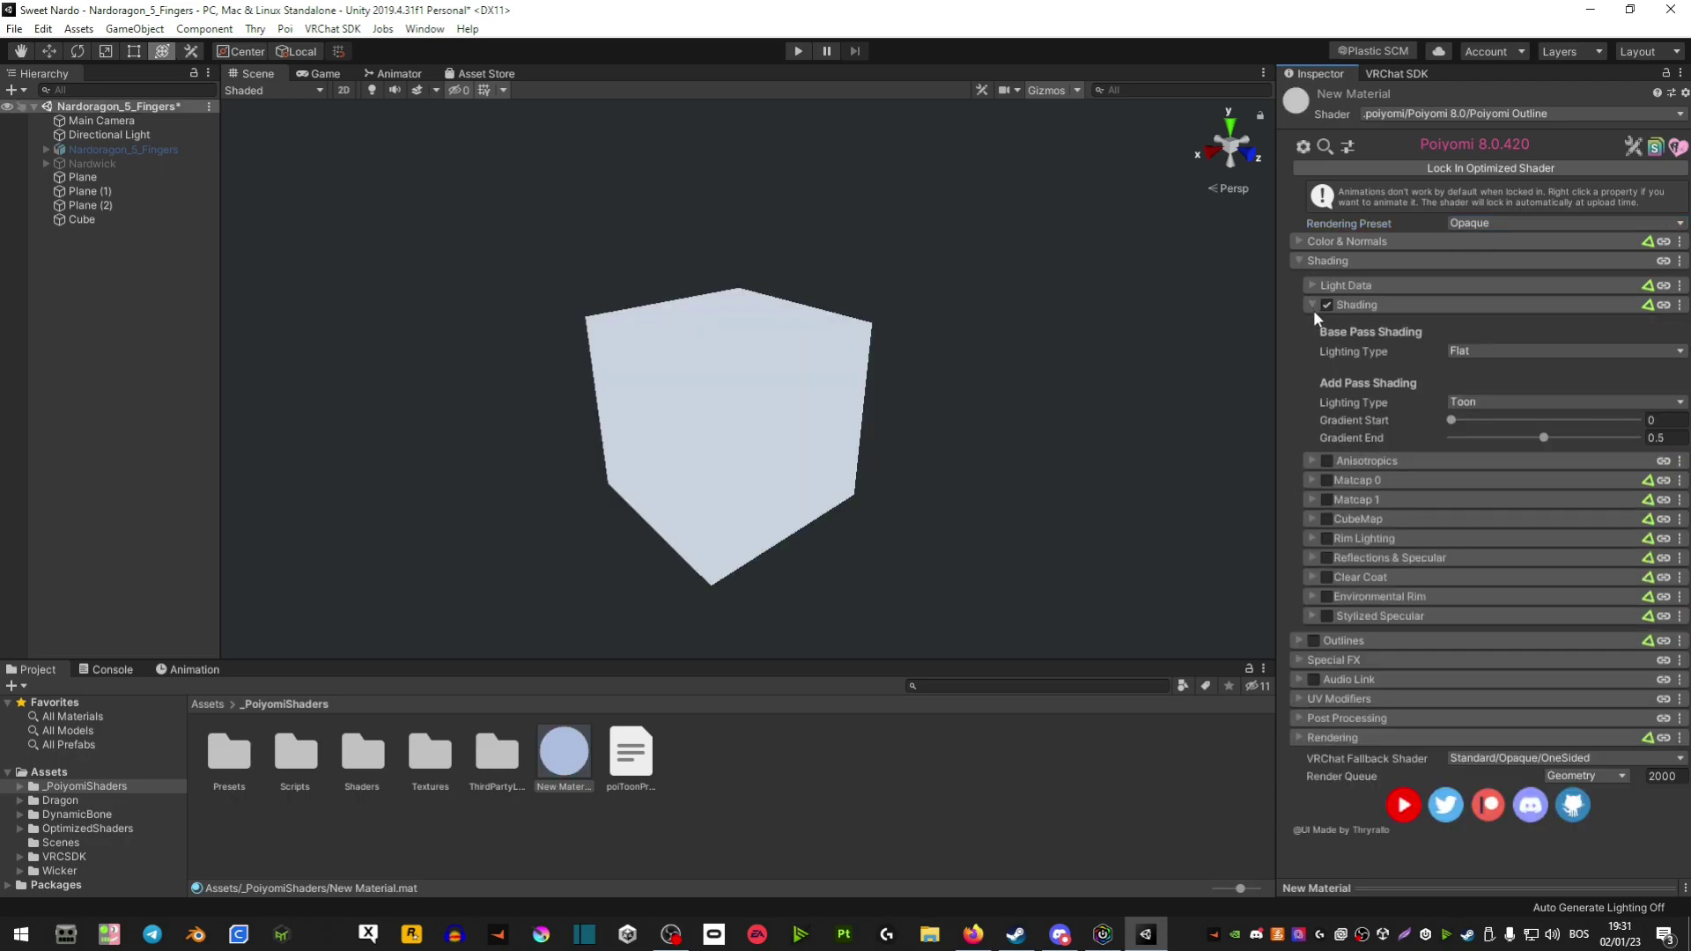
{"action": "left_click", "coordinate": [1312, 309]}
{"action": "left_click", "coordinate": [1342, 306]}
{"action": "left_click", "coordinate": [1455, 354]}
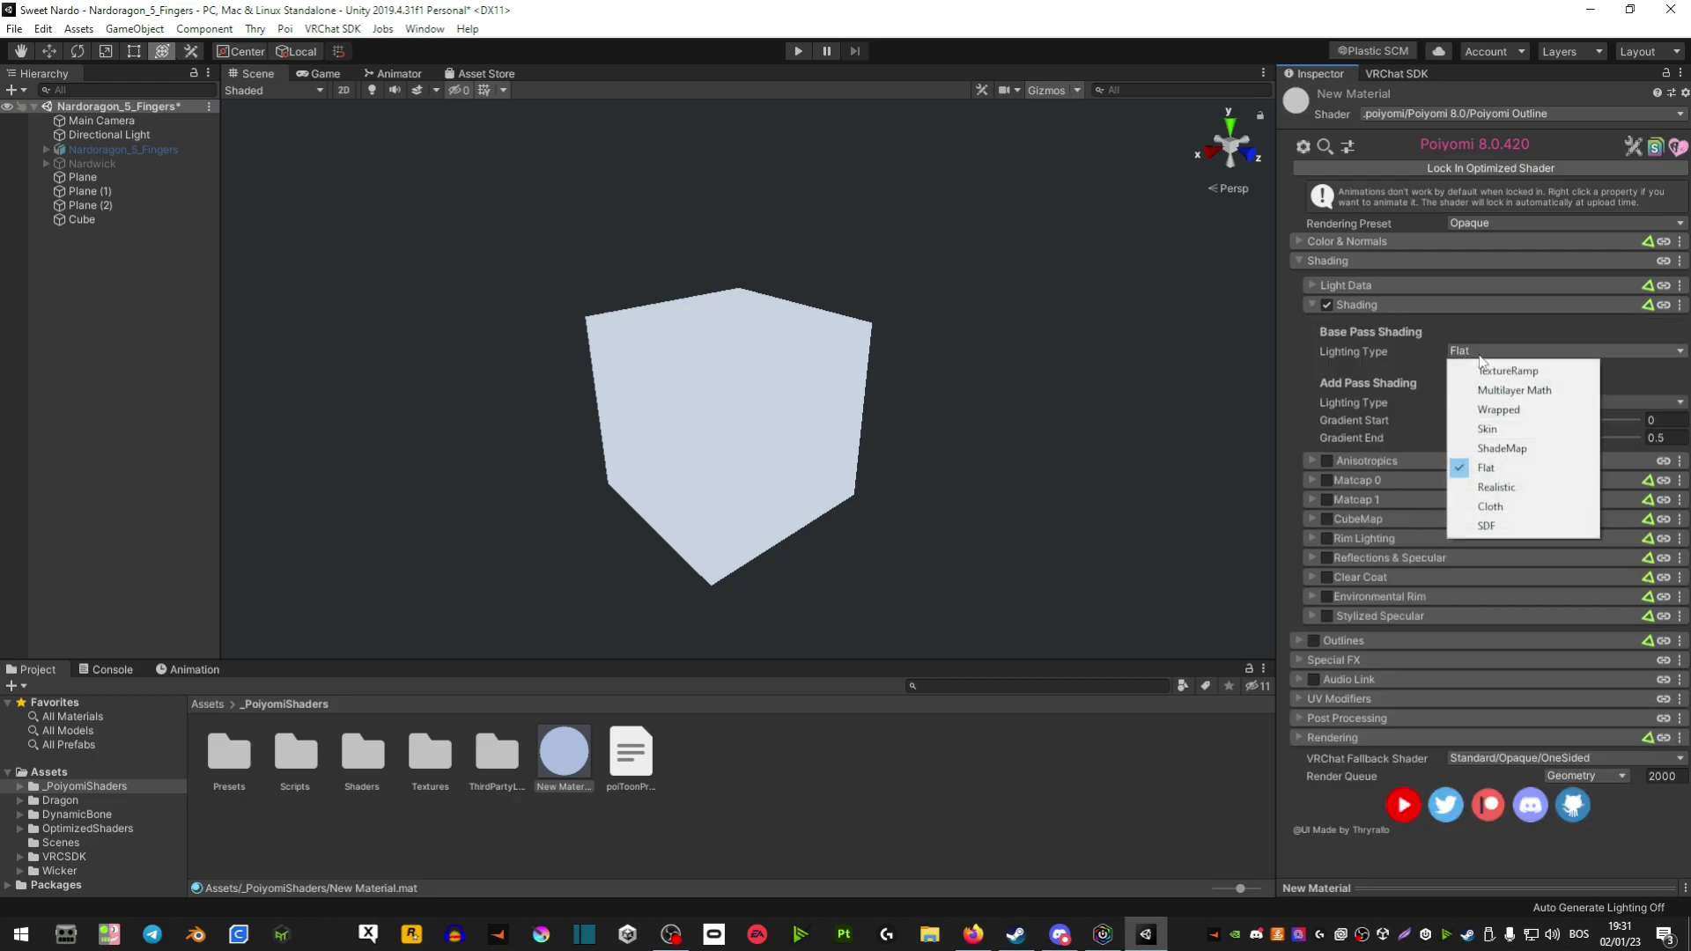
{"action": "left_click", "coordinate": [1498, 488]}
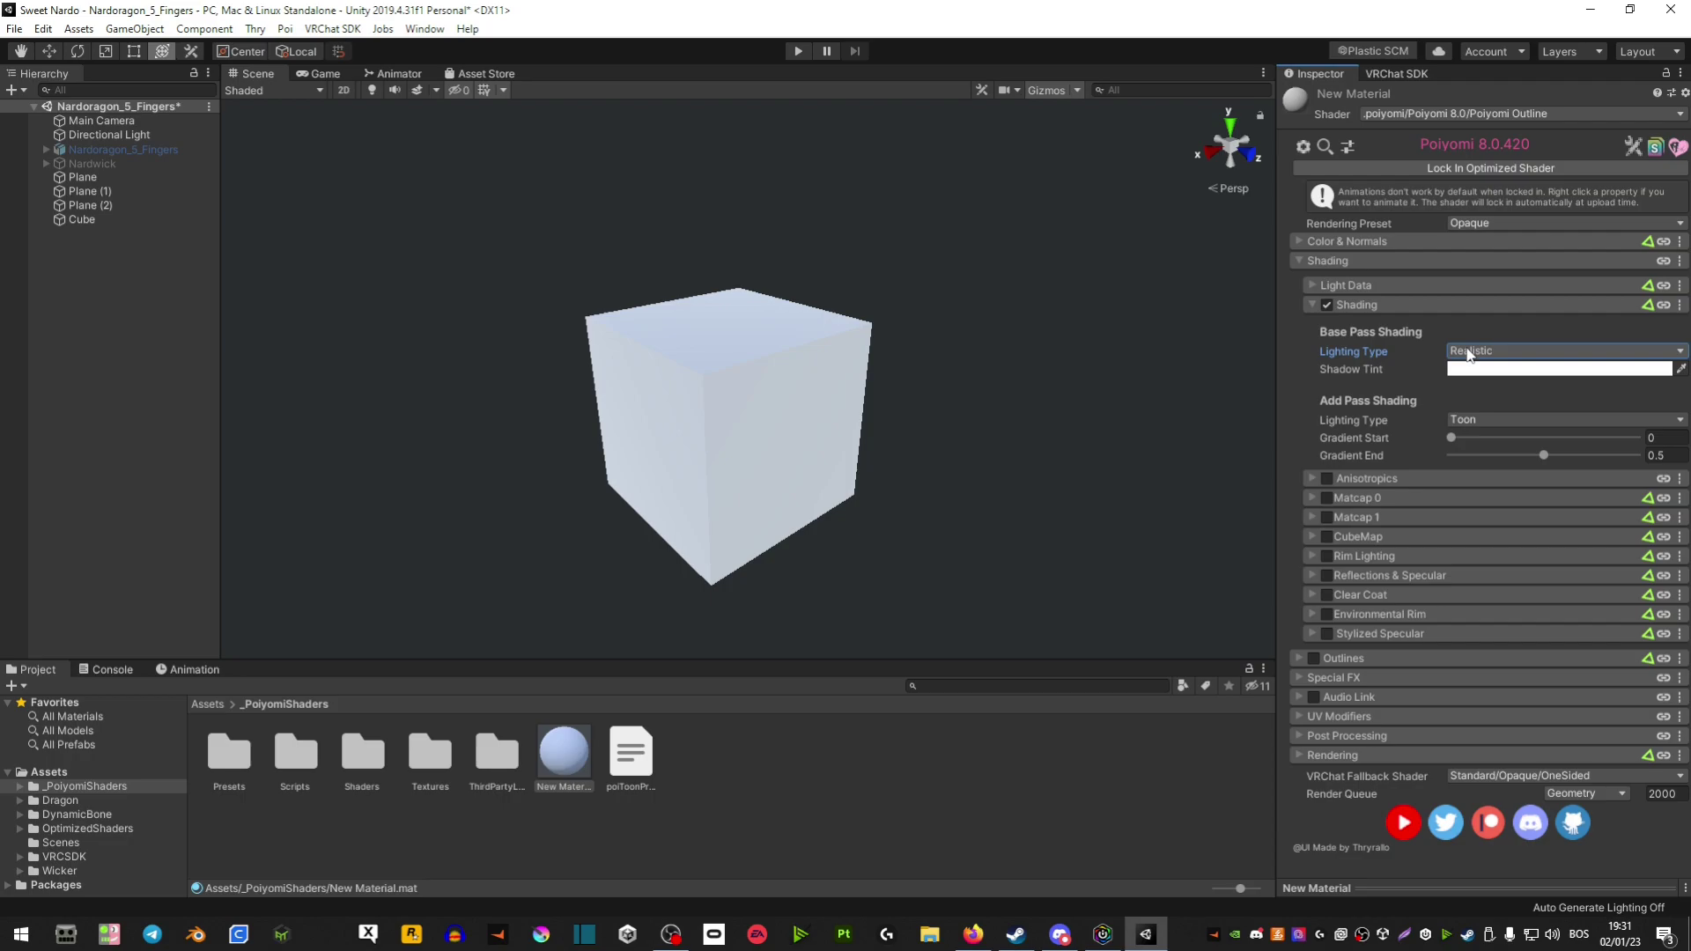
{"action": "left_click", "coordinate": [1339, 306]}
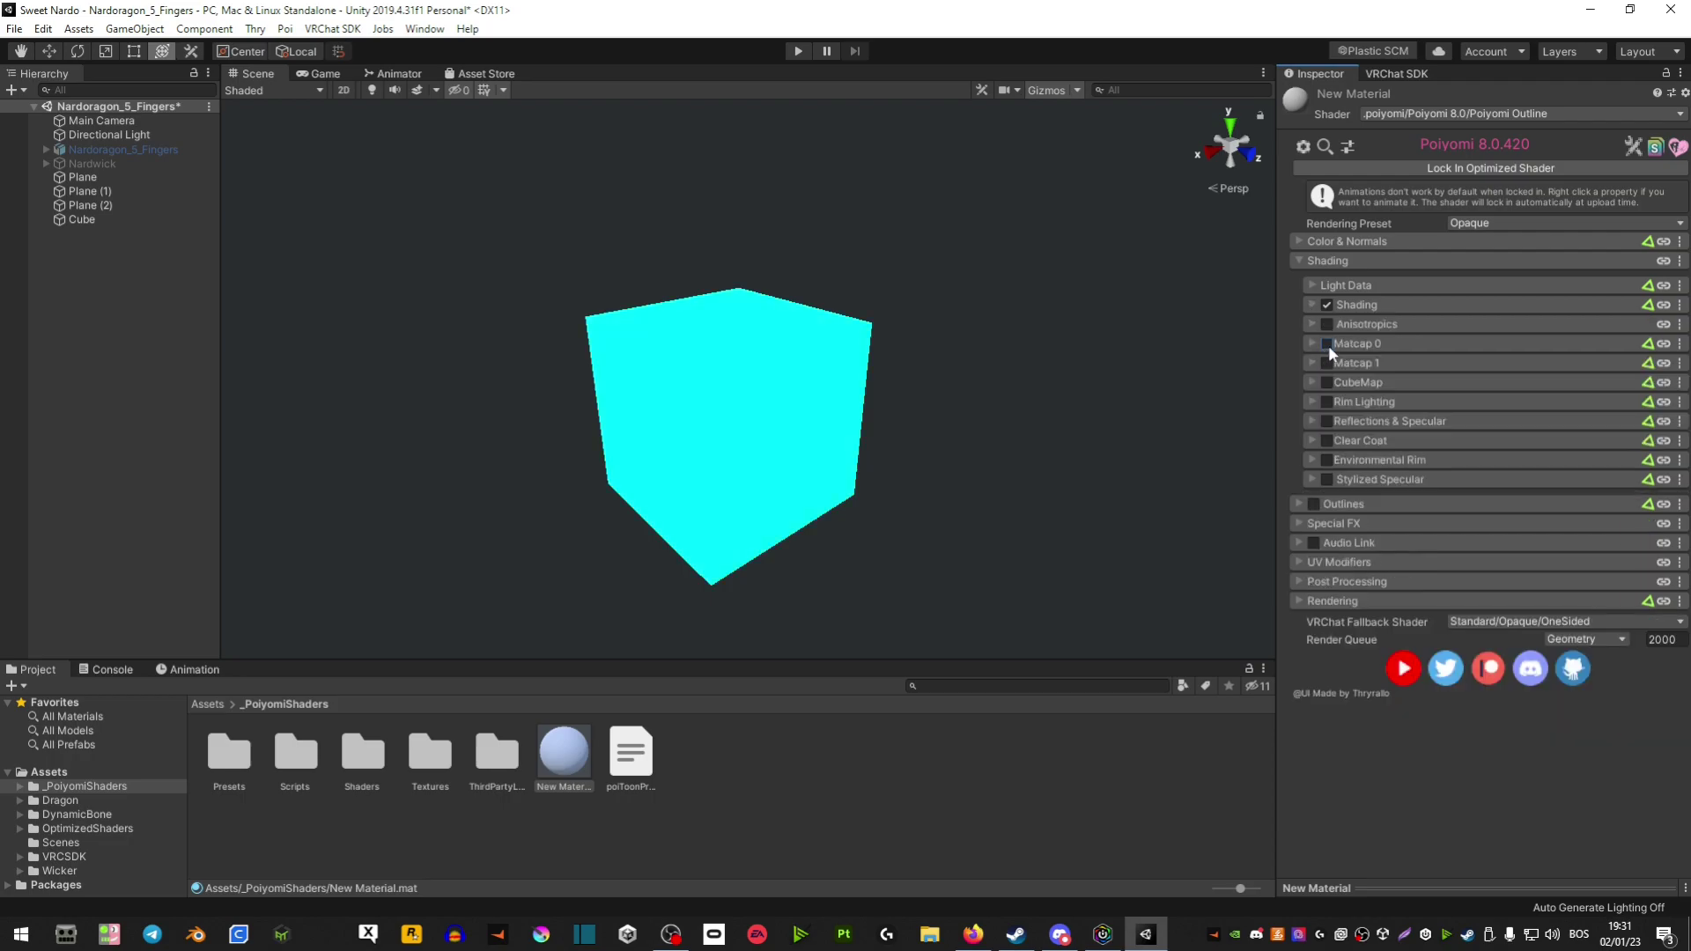
{"action": "left_click", "coordinate": [1329, 345]}
Try dark, green and blue matcap textures, settling on the yellow one.
{"action": "left_click_drag", "start_coordinate": [1002, 661], "coordinate": [991, 450]}
{"action": "left_click_drag", "start_coordinate": [1343, 405], "coordinate": [1359, 410]}
{"action": "left_click_drag", "start_coordinate": [996, 303], "coordinate": [879, 317], "text": "alt"}
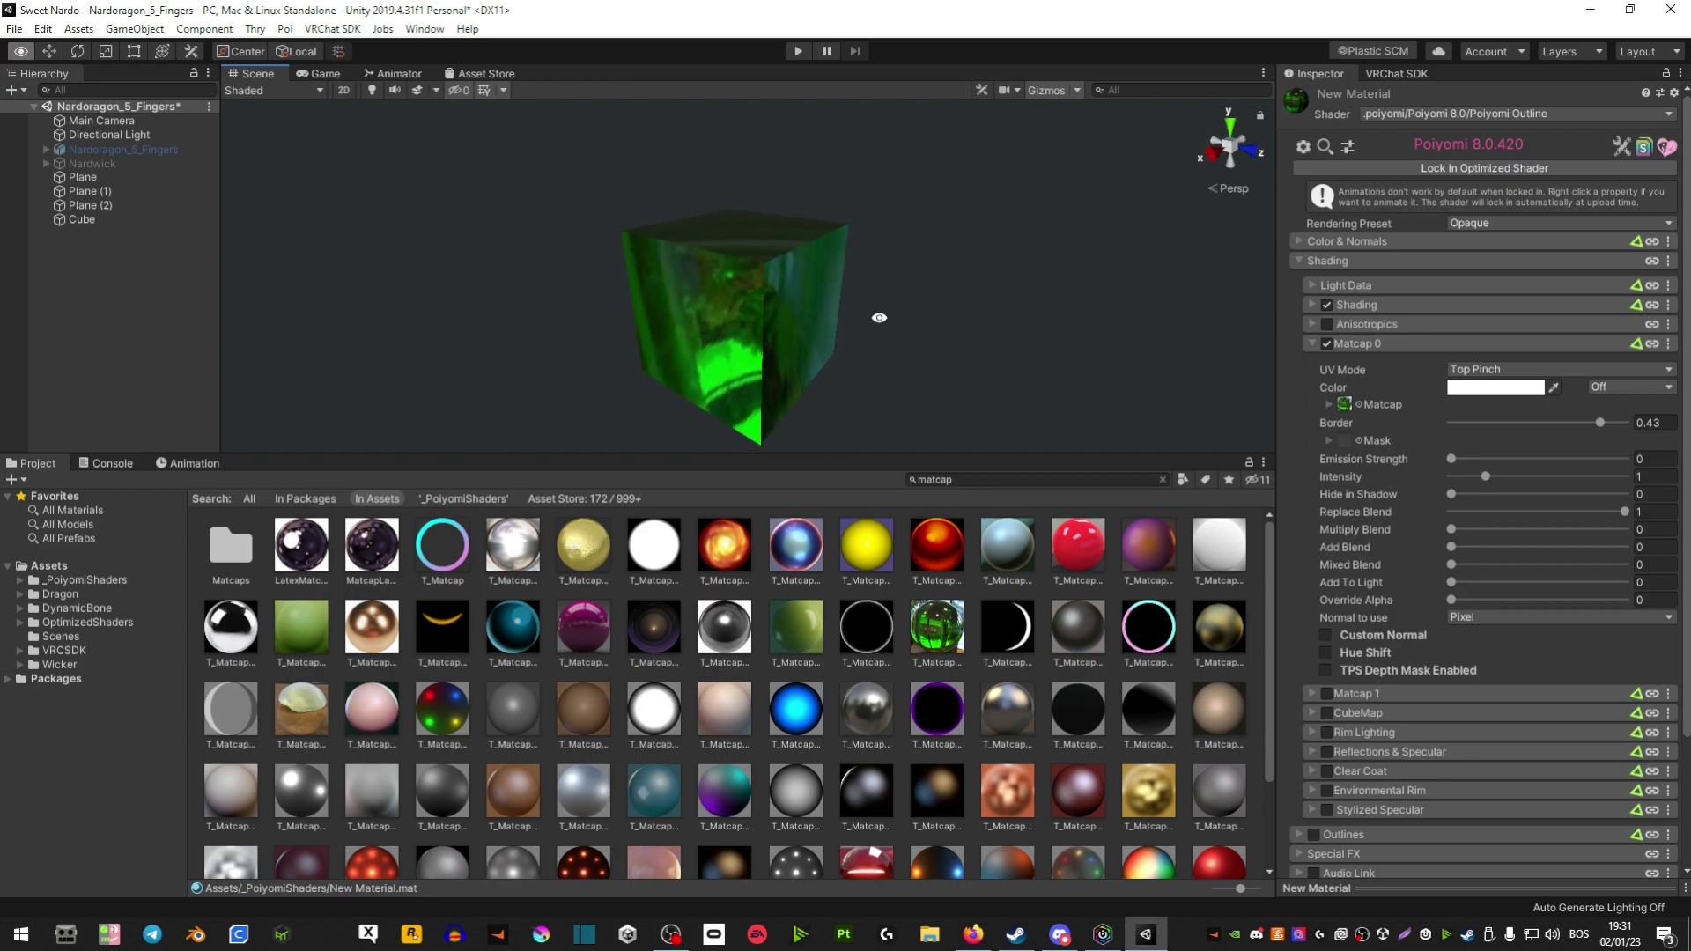
{"action": "left_click_drag", "start_coordinate": [796, 545], "coordinate": [1344, 405]}
{"action": "left_click_drag", "start_coordinate": [884, 557], "coordinate": [1344, 404]}
{"action": "double_click", "coordinate": [969, 479]}
{"action": "key", "text": "BackSpace"}
{"action": "left_click_drag", "start_coordinate": [961, 453], "coordinate": [967, 661]}
{"action": "middle_click_drag", "start_coordinate": [932, 484], "coordinate": [849, 475]}
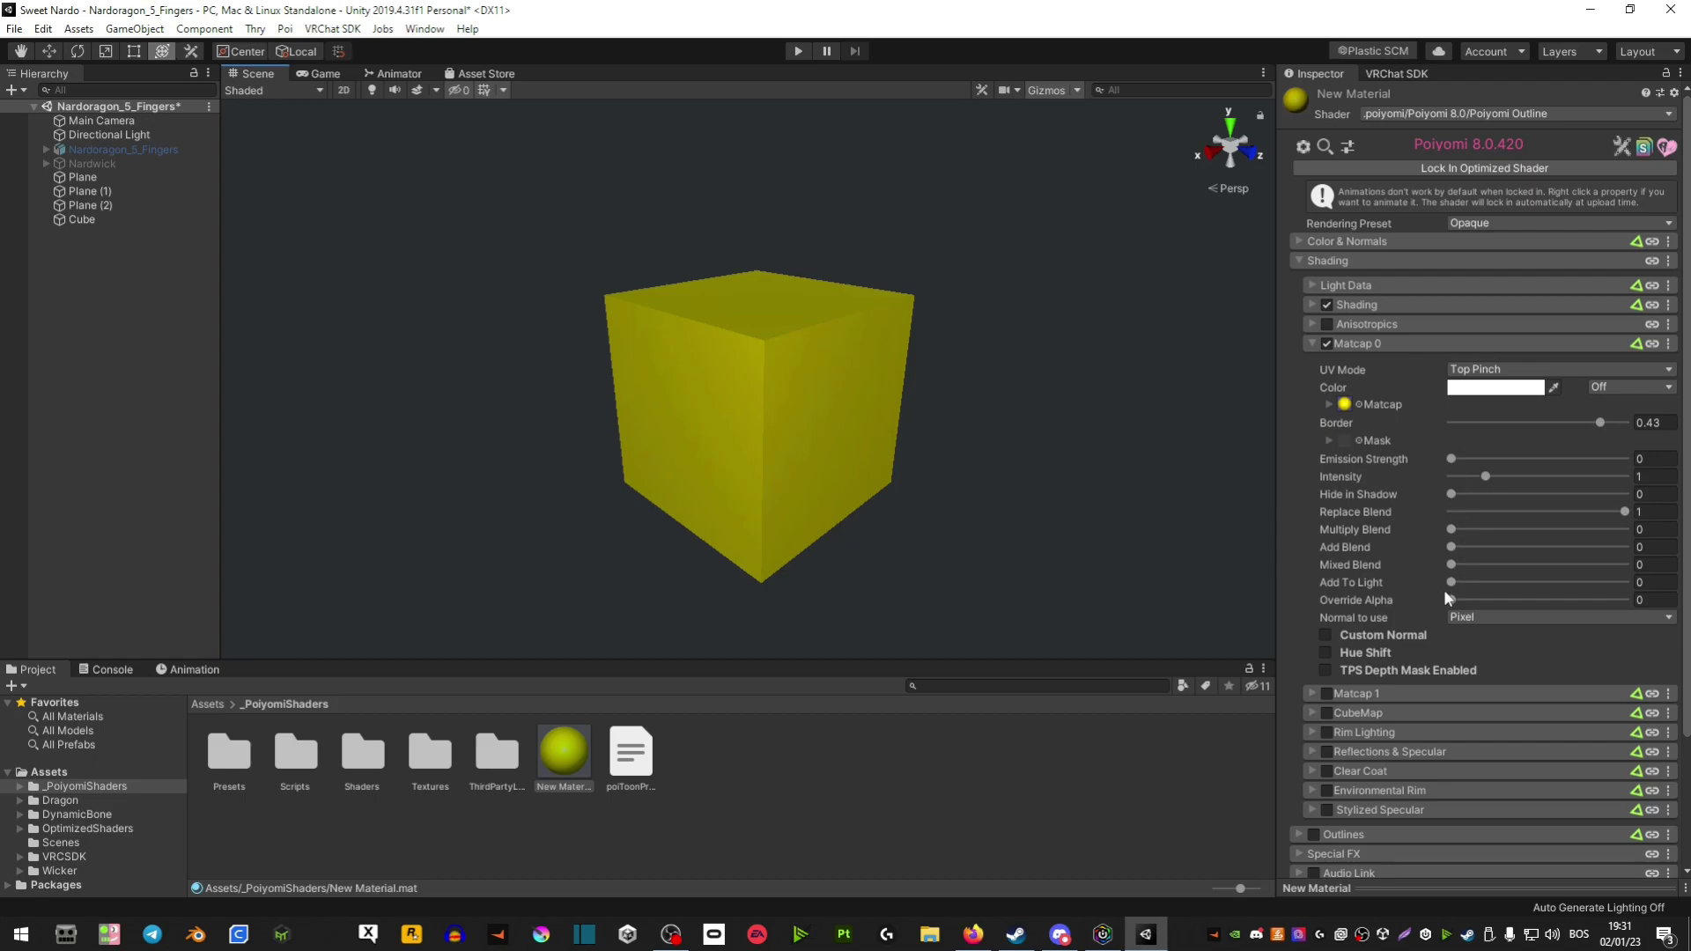
Adjust matcap Intensity and swap Matcap 0 to a texture that renders the cube pale white.
{"action": "mouse_move", "coordinate": [1486, 476]}
{"action": "left_mouse_down"}
{"action": "mouse_move", "coordinate": [1571, 482]}
{"action": "mouse_move", "coordinate": [1492, 480]}
{"action": "left_mouse_up"}
{"action": "left_click", "coordinate": [1312, 343]}
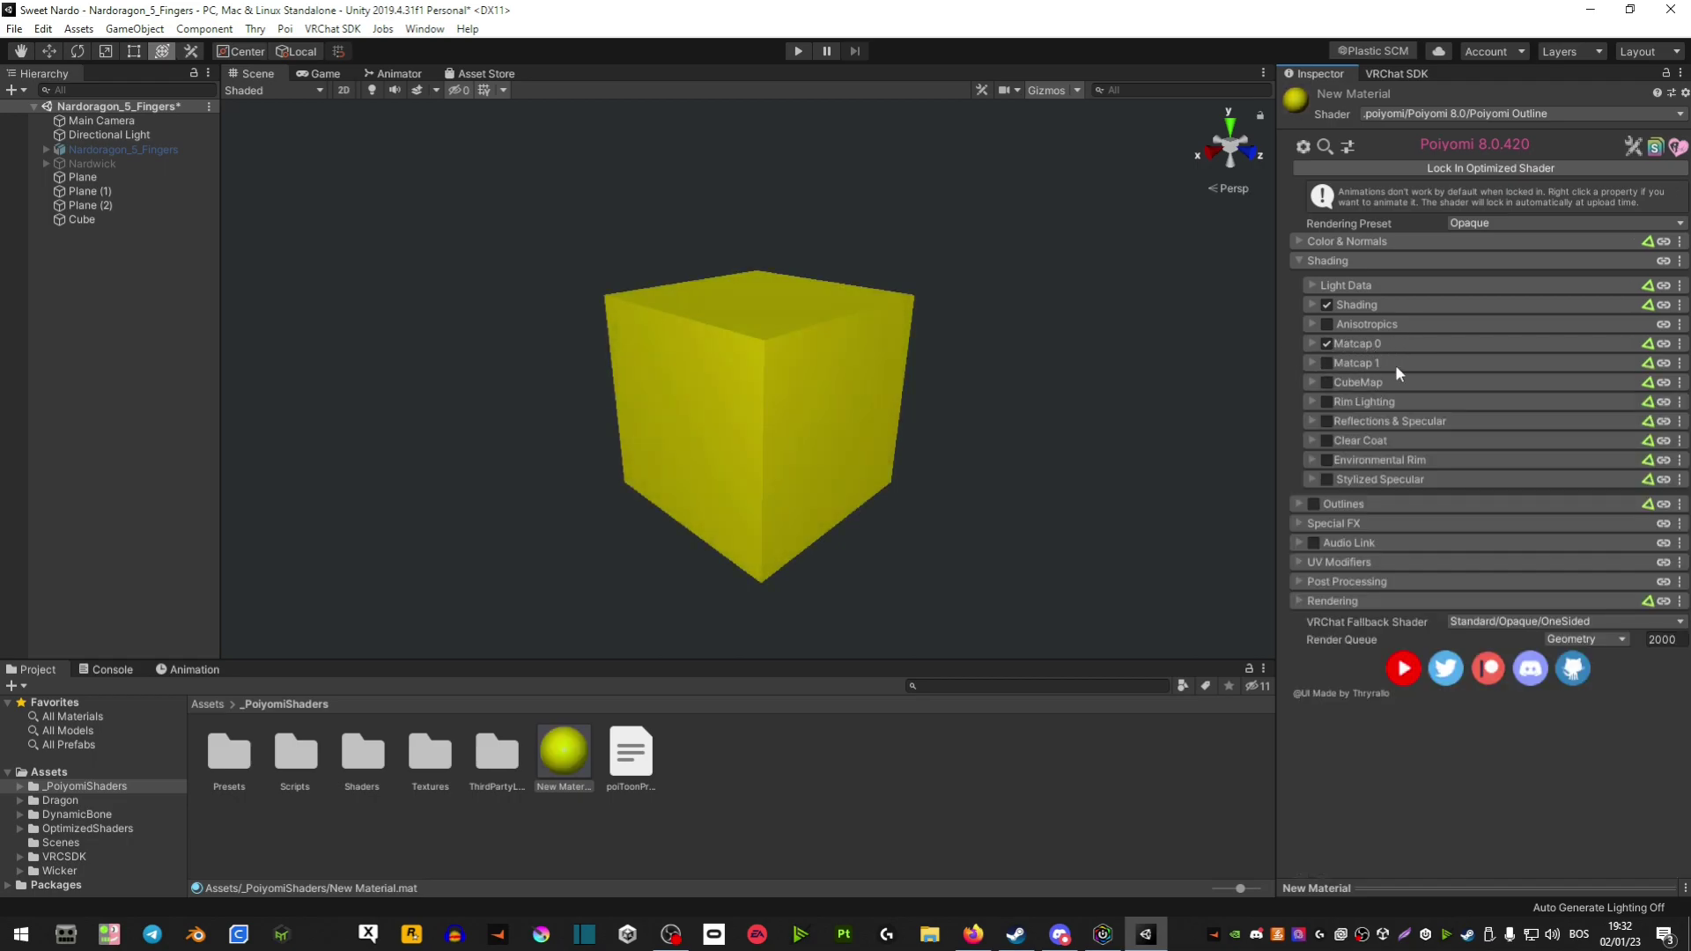
{"action": "left_click", "coordinate": [1318, 344]}
{"action": "left_click", "coordinate": [1359, 405]}
{"action": "scroll", "coordinate": [377, 453], "scroll_direction": "down", "scroll_amount": 3}
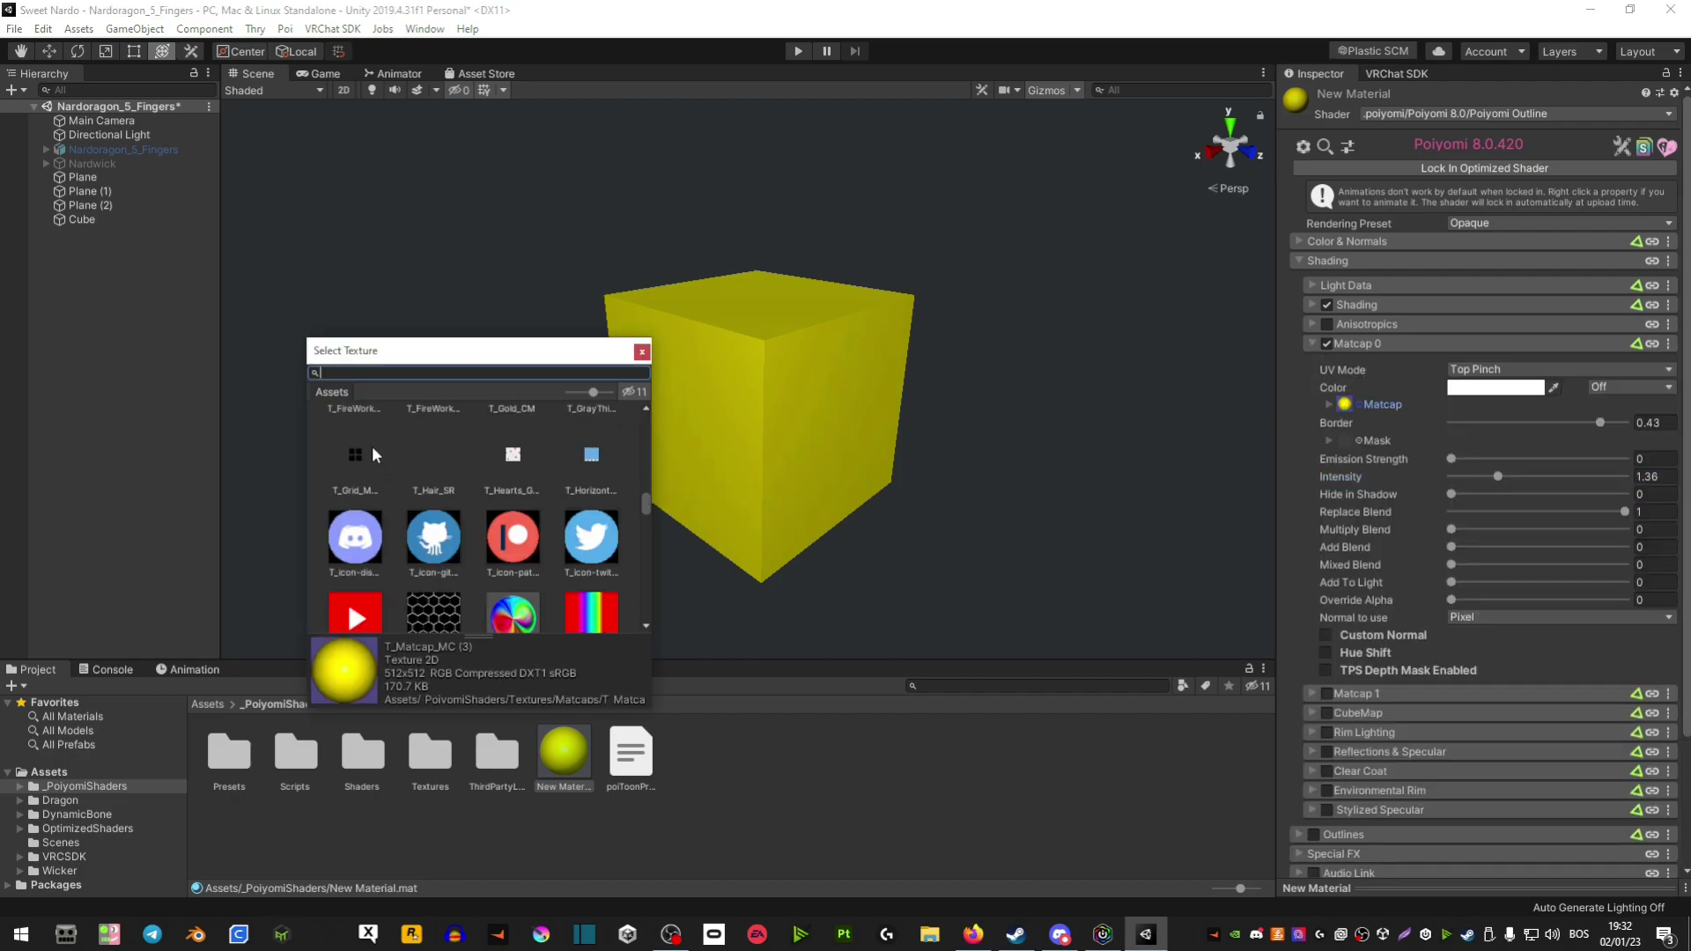
{"action": "double_click", "coordinate": [377, 452]}
{"action": "left_click", "coordinate": [1361, 345]}
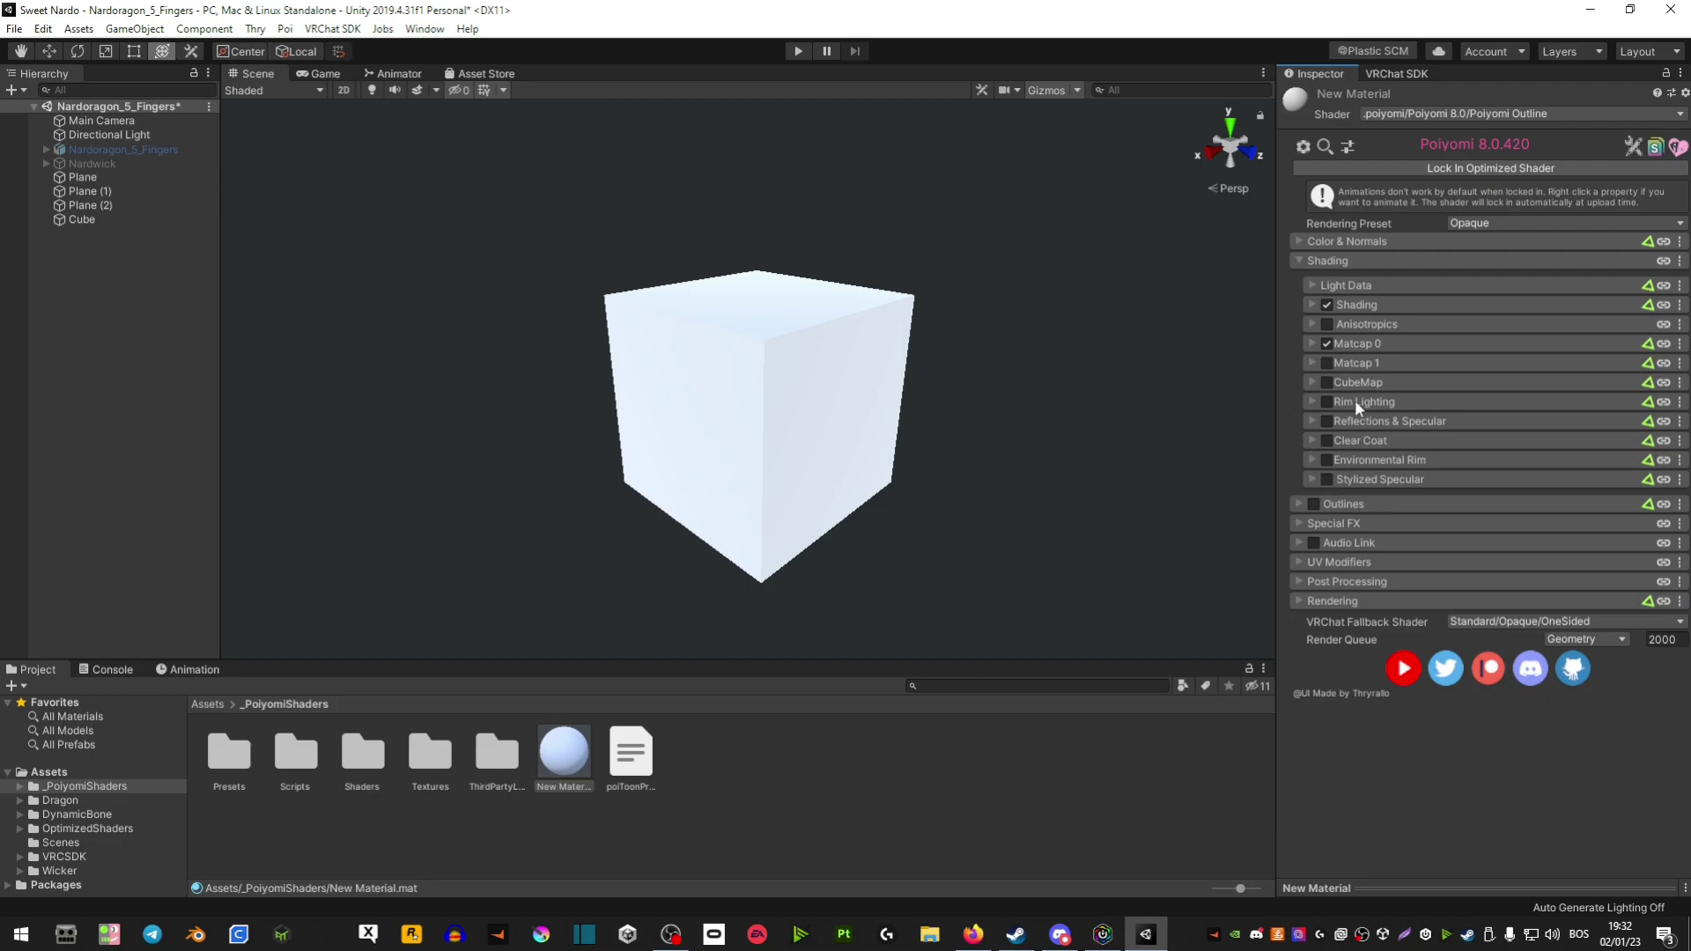
Collapse Shading, enable Outlines, and set the outline colour to black.
{"action": "left_click", "coordinate": [1328, 260]}
{"action": "left_click", "coordinate": [1313, 280]}
{"action": "left_click", "coordinate": [1498, 376]}
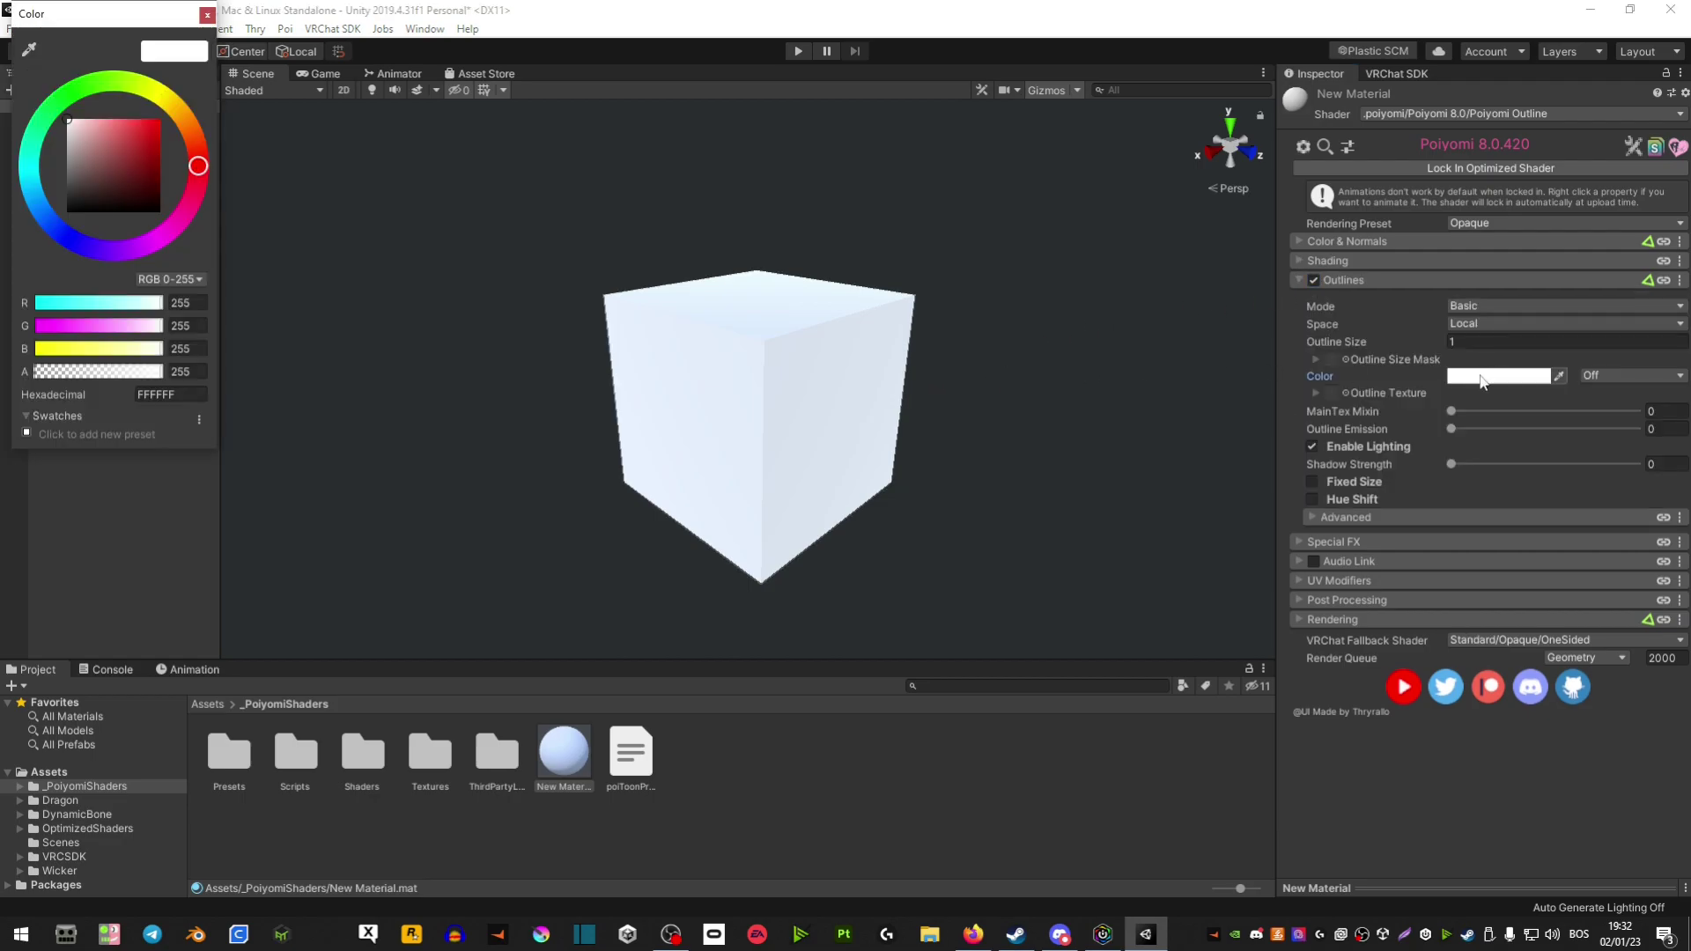
{"action": "left_click_drag", "start_coordinate": [130, 202], "coordinate": [132, 211]}
Try Outline Size values 0.1 and 1, reset it to 0, then disable Outlines.
{"action": "left_click", "coordinate": [1497, 342]}
{"action": "type", "text": "0.1"}
{"action": "key", "text": "BackSpace"}
{"action": "key", "text": "BackSpace"}
{"action": "key", "text": "BackSpace"}
{"action": "type", "text": "1"}
{"action": "scroll", "coordinate": [820, 362], "scroll_direction": "up", "scroll_amount": 5}
{"action": "left_click_drag", "start_coordinate": [865, 436], "coordinate": [812, 295], "text": "alt"}
{"action": "left_click", "coordinate": [1369, 347]}
{"action": "key", "text": "BackSpace"}
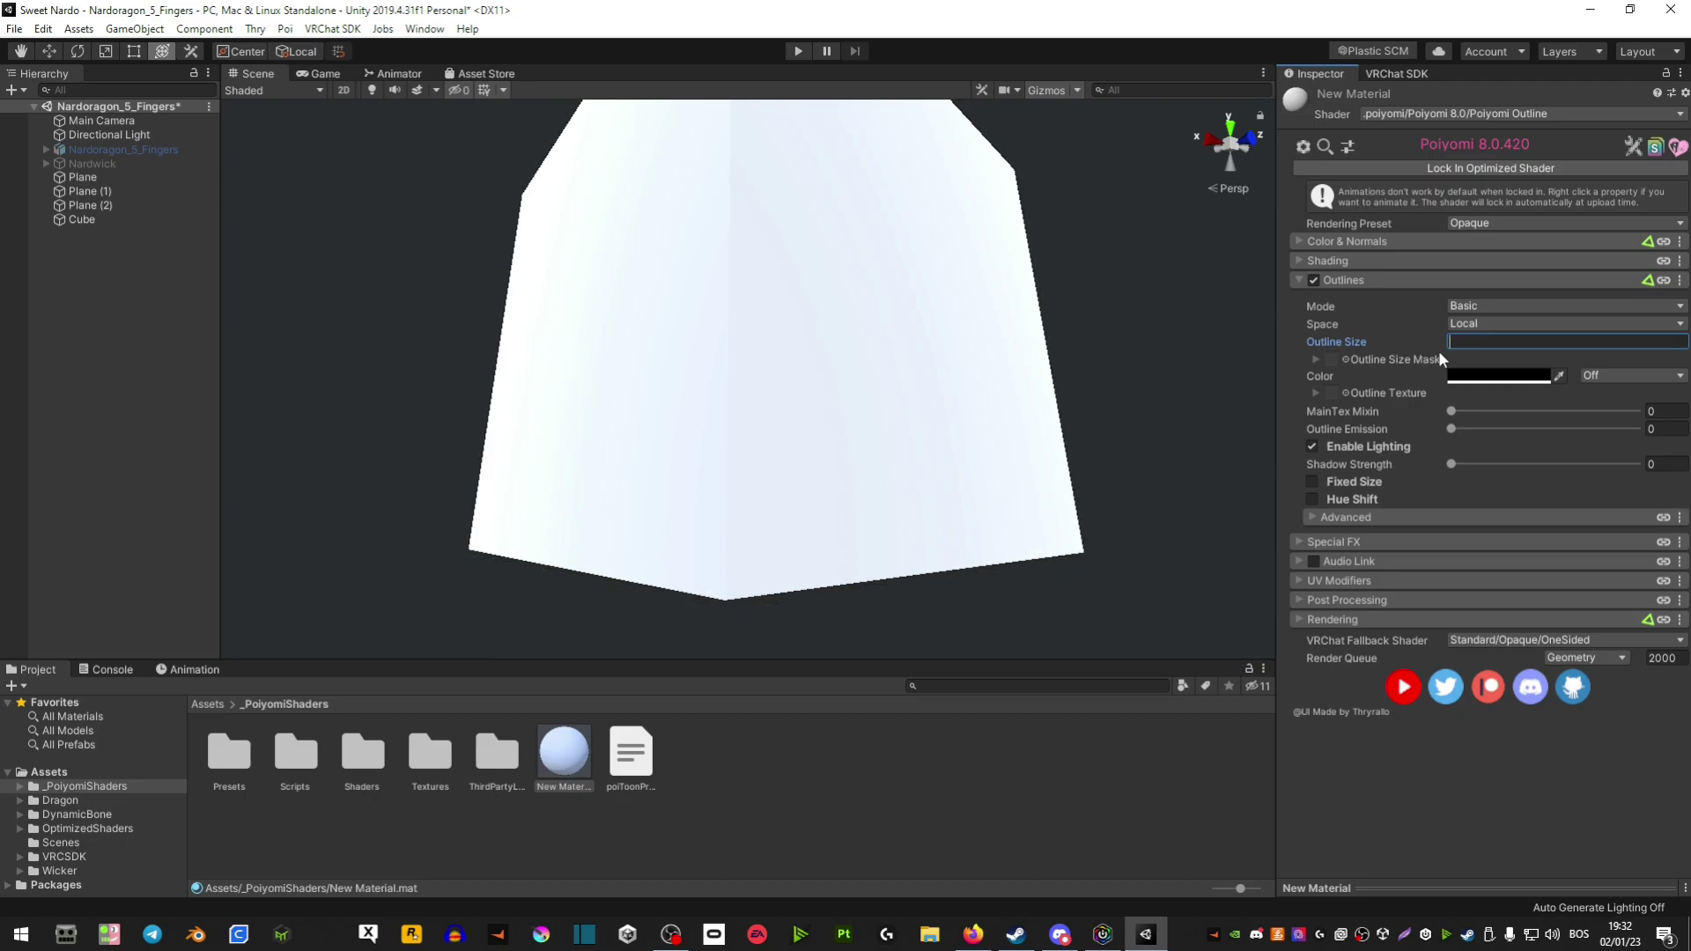
{"action": "left_click_drag", "start_coordinate": [1198, 440], "coordinate": [955, 461], "text": "alt"}
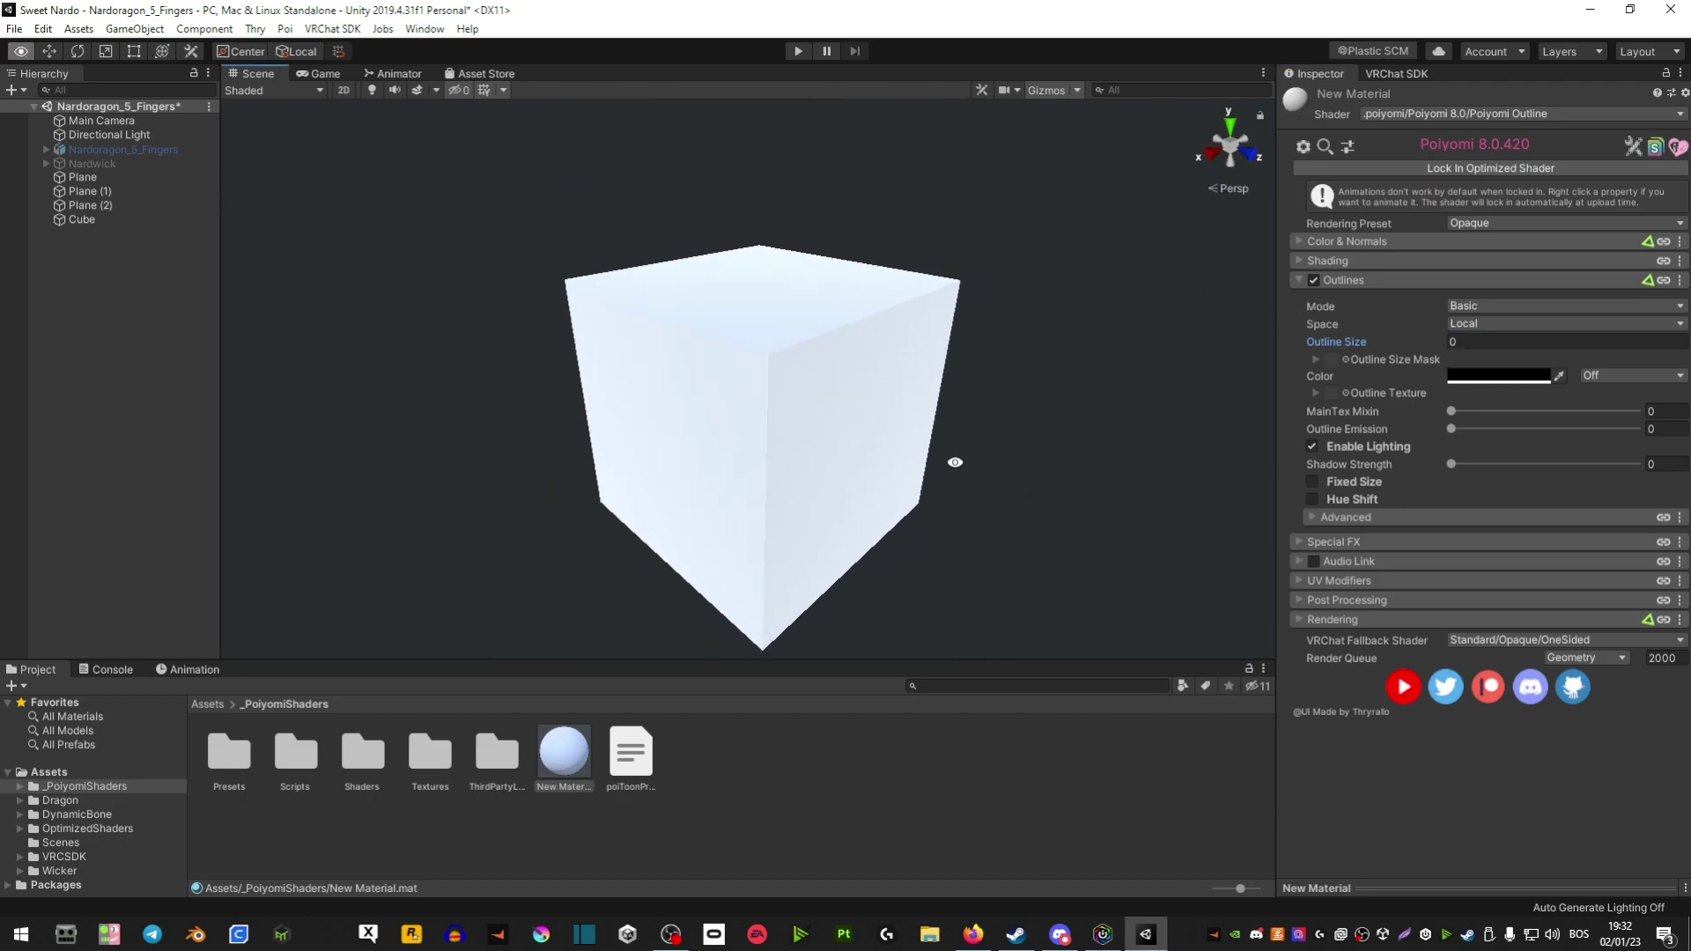
{"action": "left_click", "coordinate": [1314, 278]}
{"action": "left_click", "coordinate": [1295, 278]}
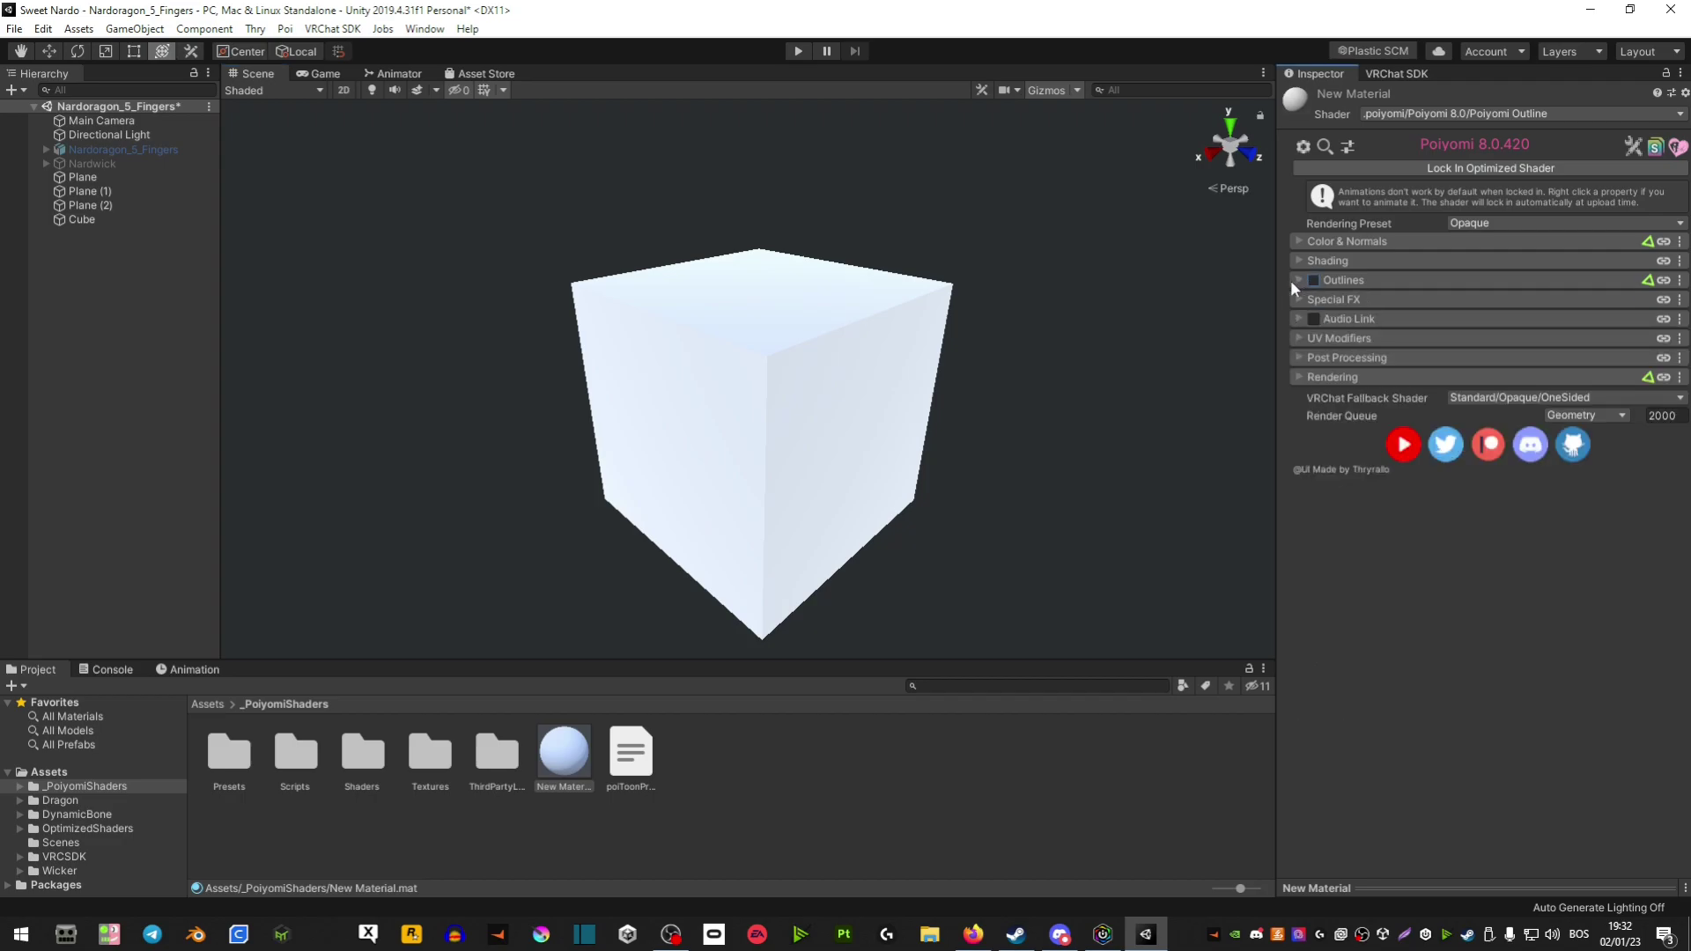
Expand Special FX and enable Emission 0.
{"action": "left_click", "coordinate": [1296, 300]}
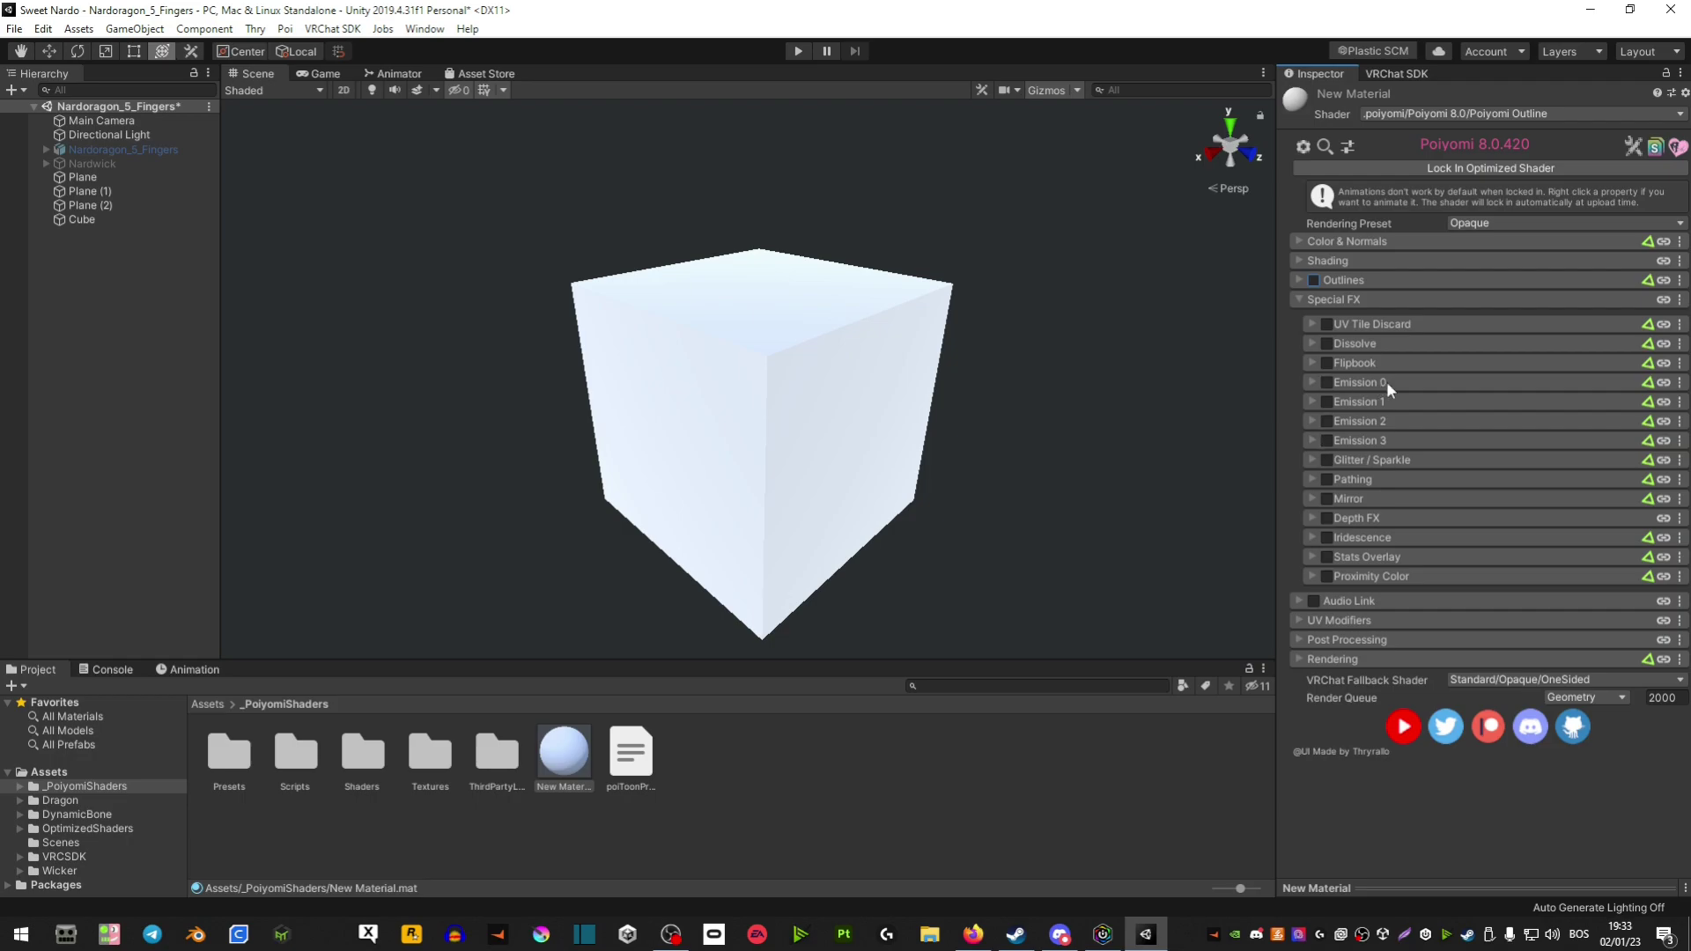
{"action": "left_click_drag", "start_coordinate": [1082, 467], "coordinate": [1046, 466], "text": "alt"}
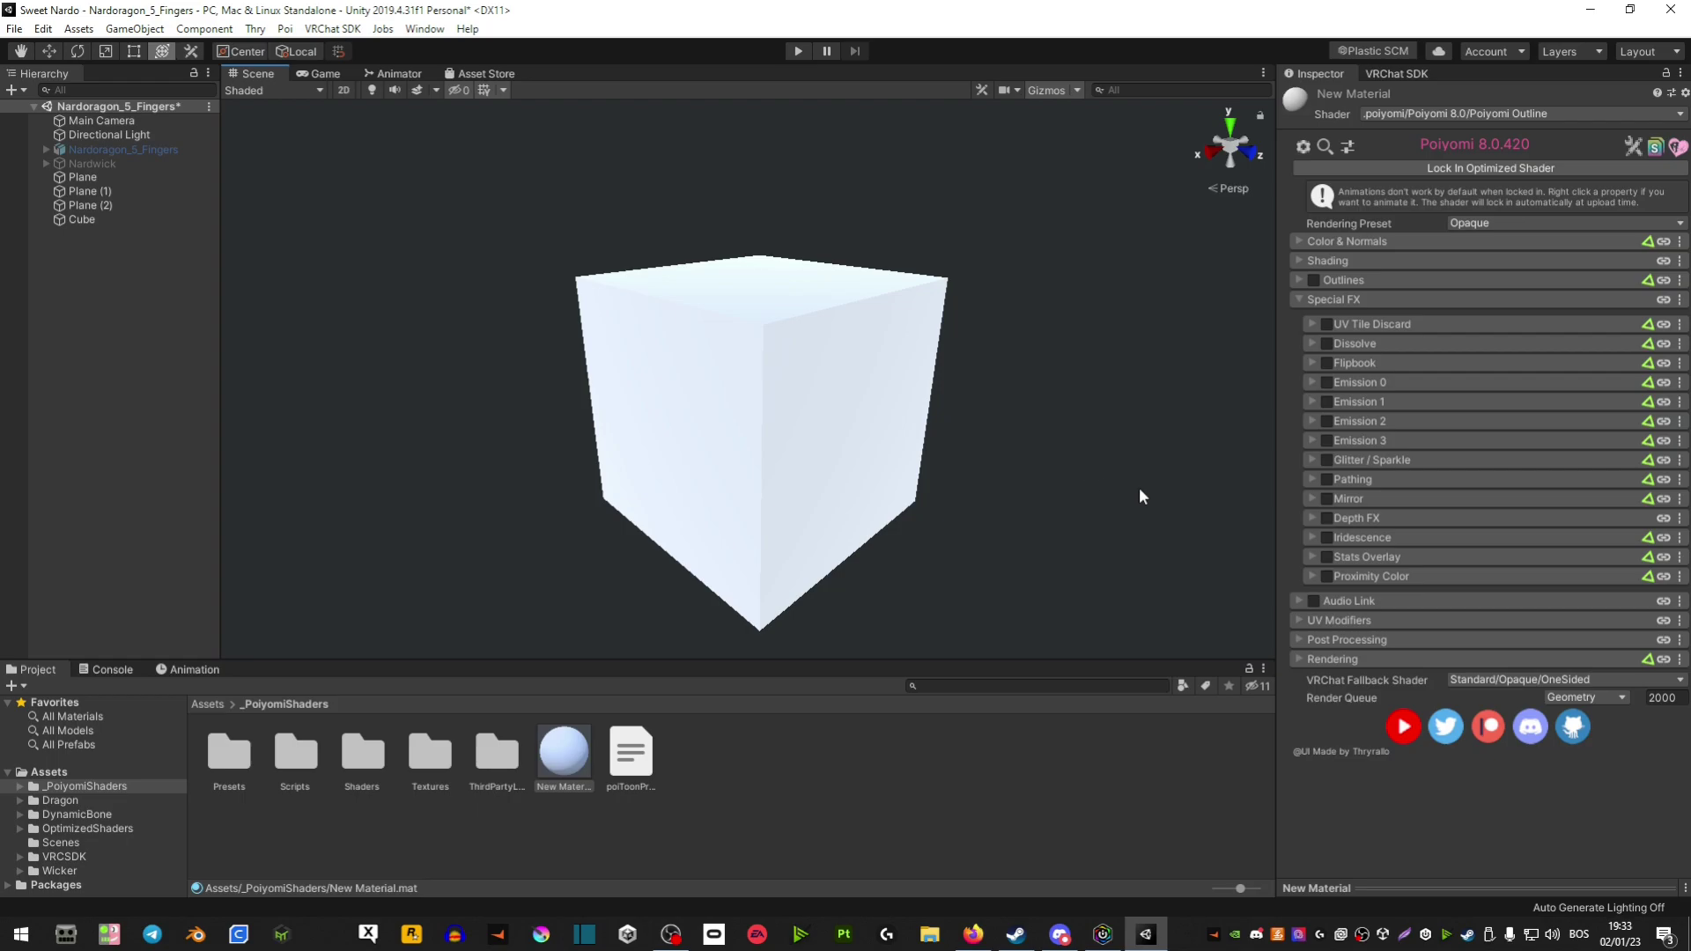
{"action": "left_click", "coordinate": [1326, 382]}
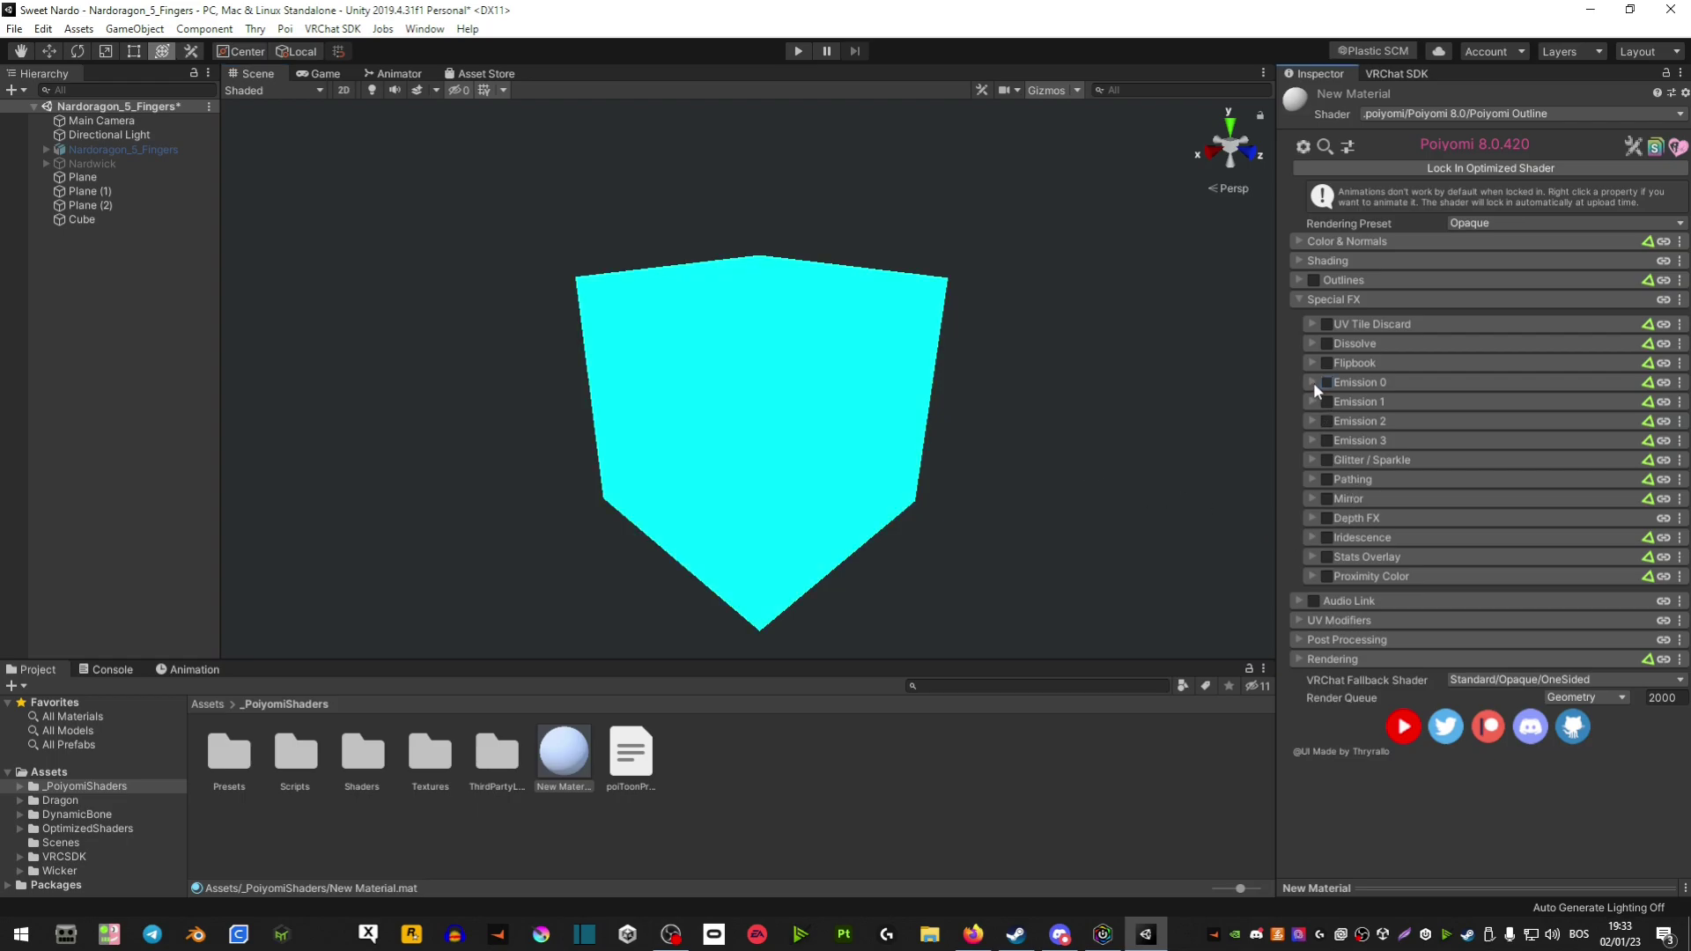
{"action": "left_click", "coordinate": [1311, 382]}
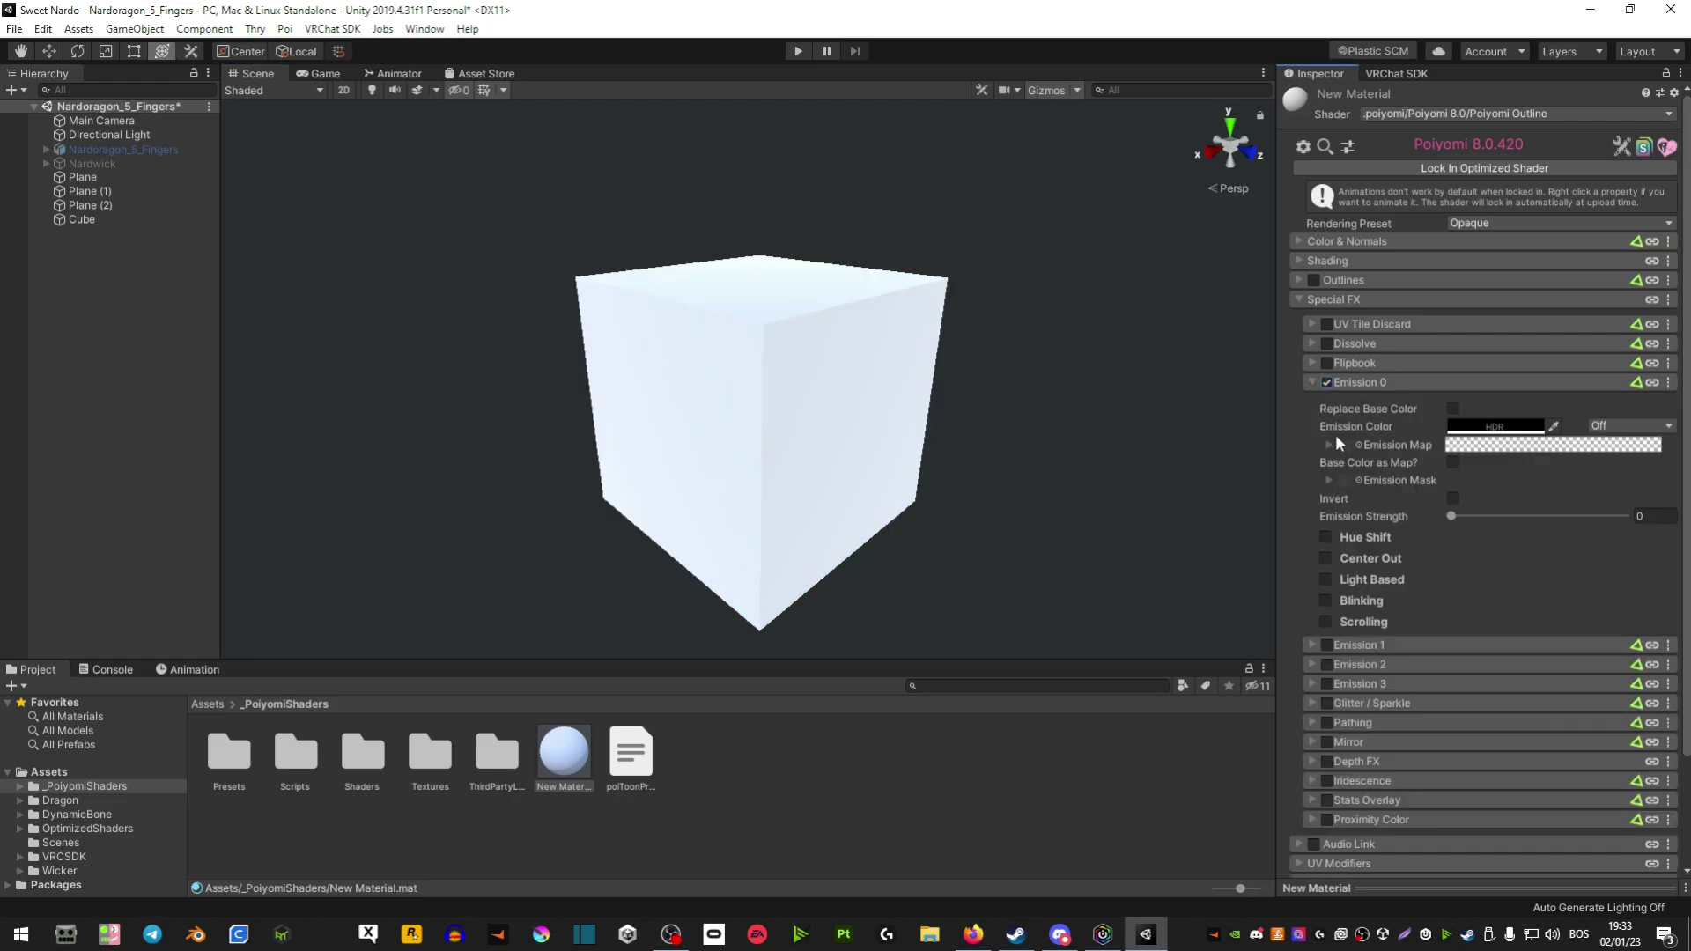
Turn on Replace Base Color with white emission, strength about 10.5, and Hue Shift.
{"action": "left_click", "coordinate": [1452, 409]}
{"action": "left_click", "coordinate": [1494, 426]}
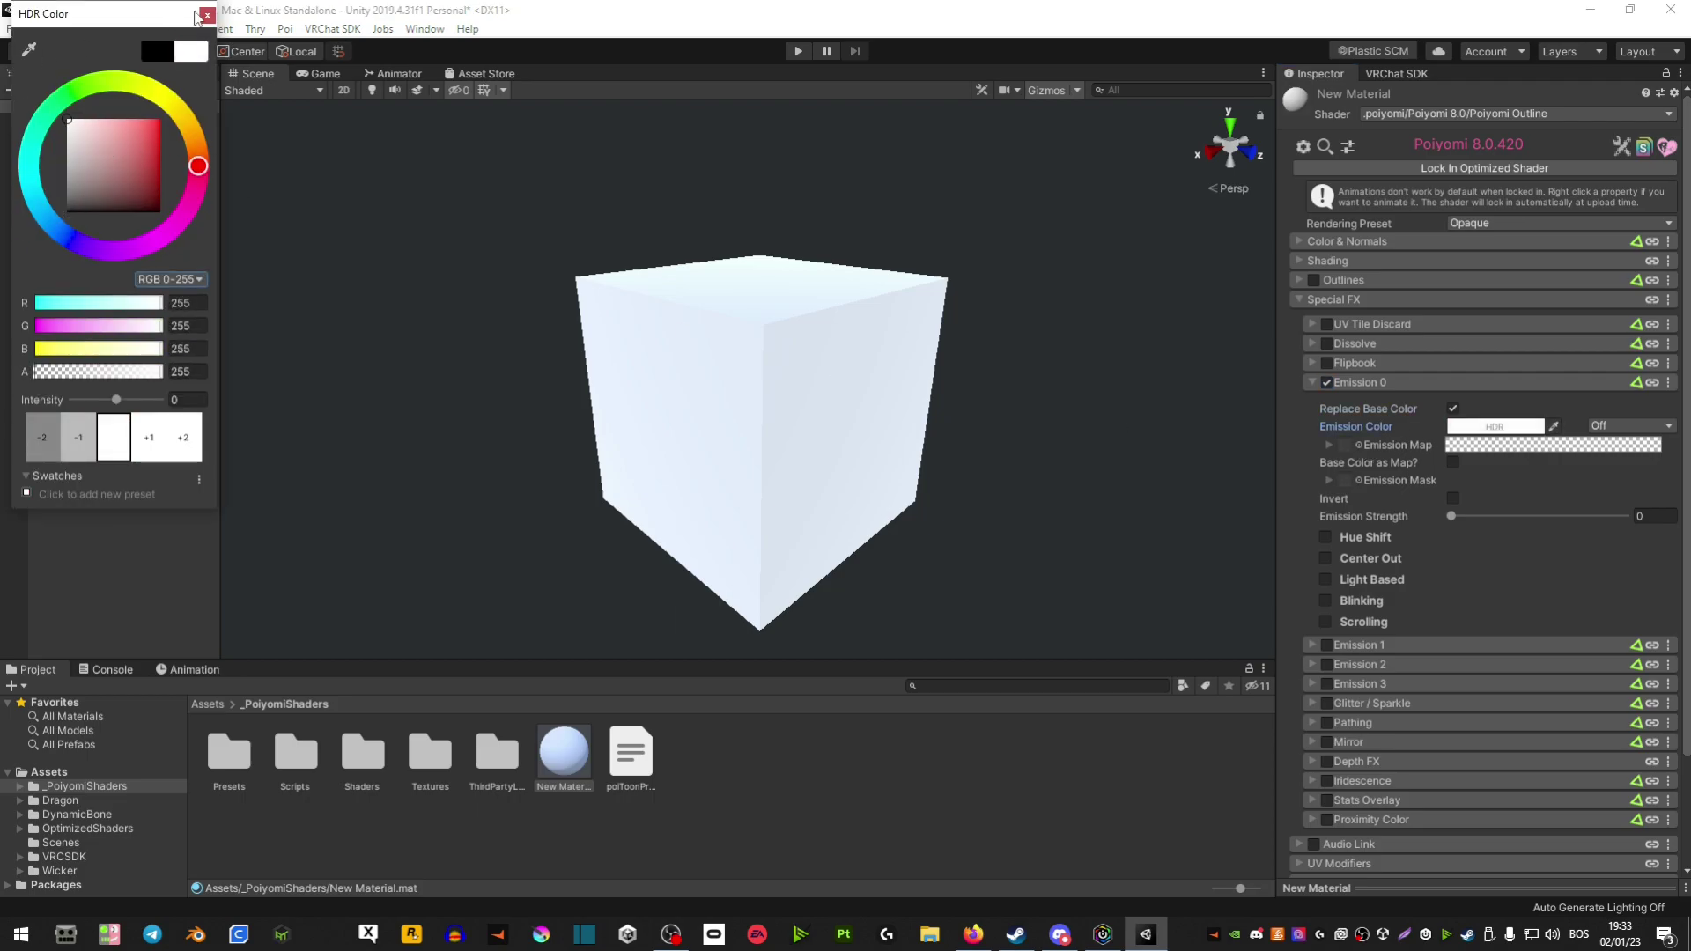
{"action": "left_click", "coordinate": [206, 15]}
{"action": "left_click_drag", "start_coordinate": [1462, 518], "coordinate": [1542, 527]}
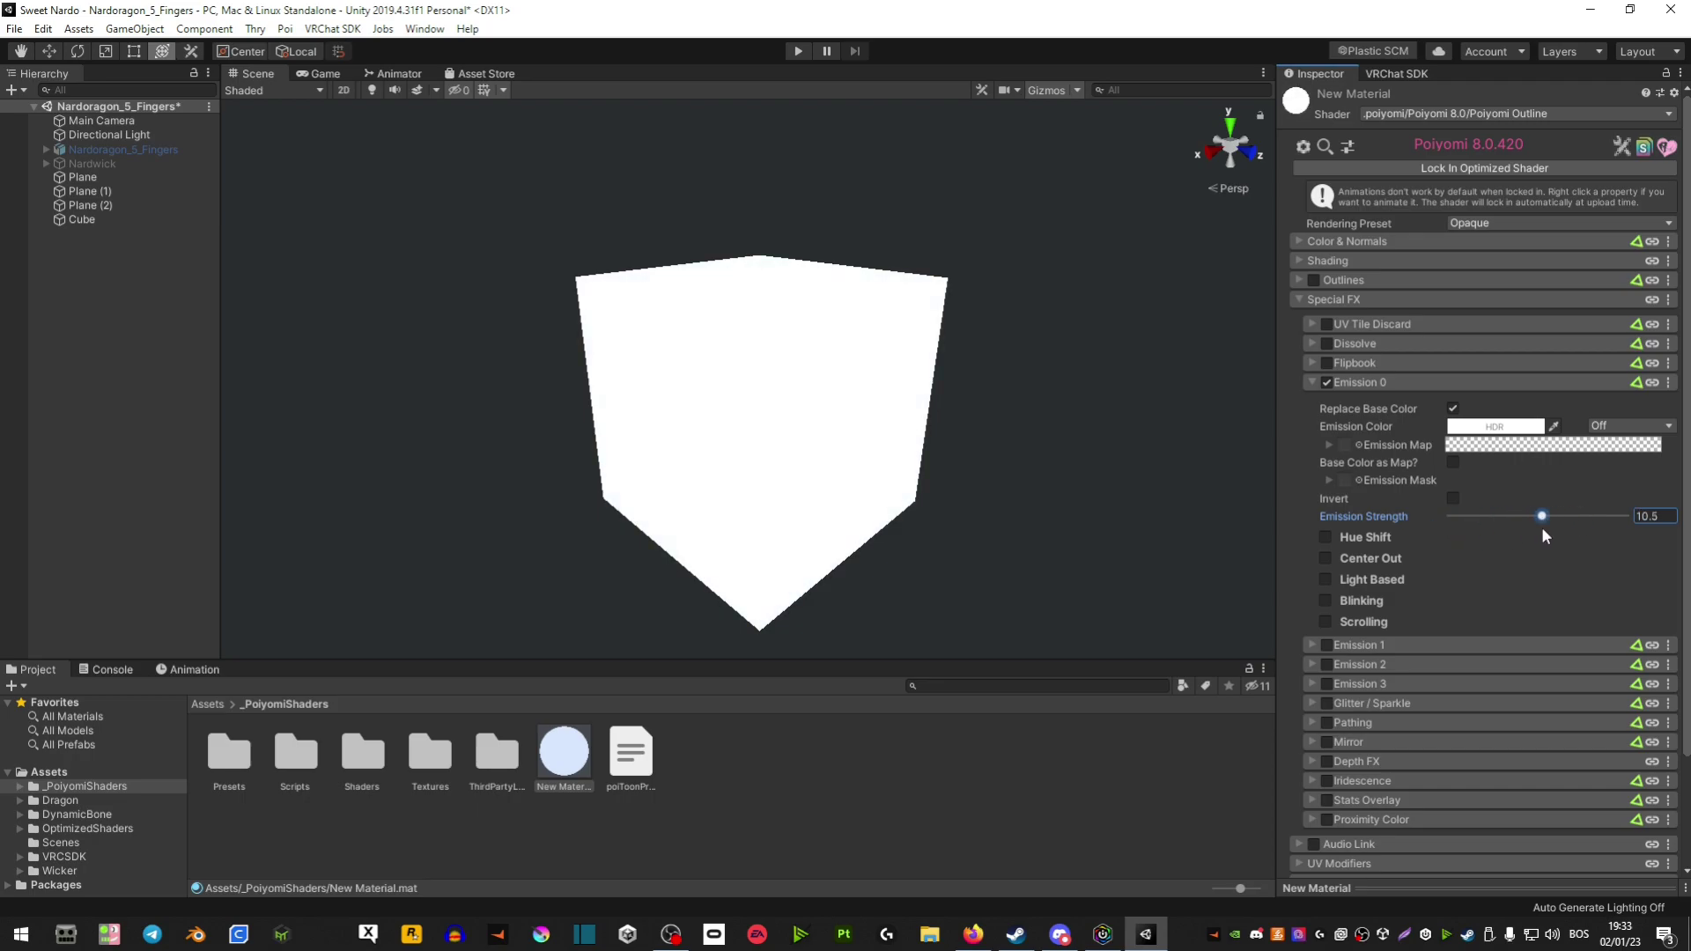
{"action": "left_click", "coordinate": [1328, 537]}
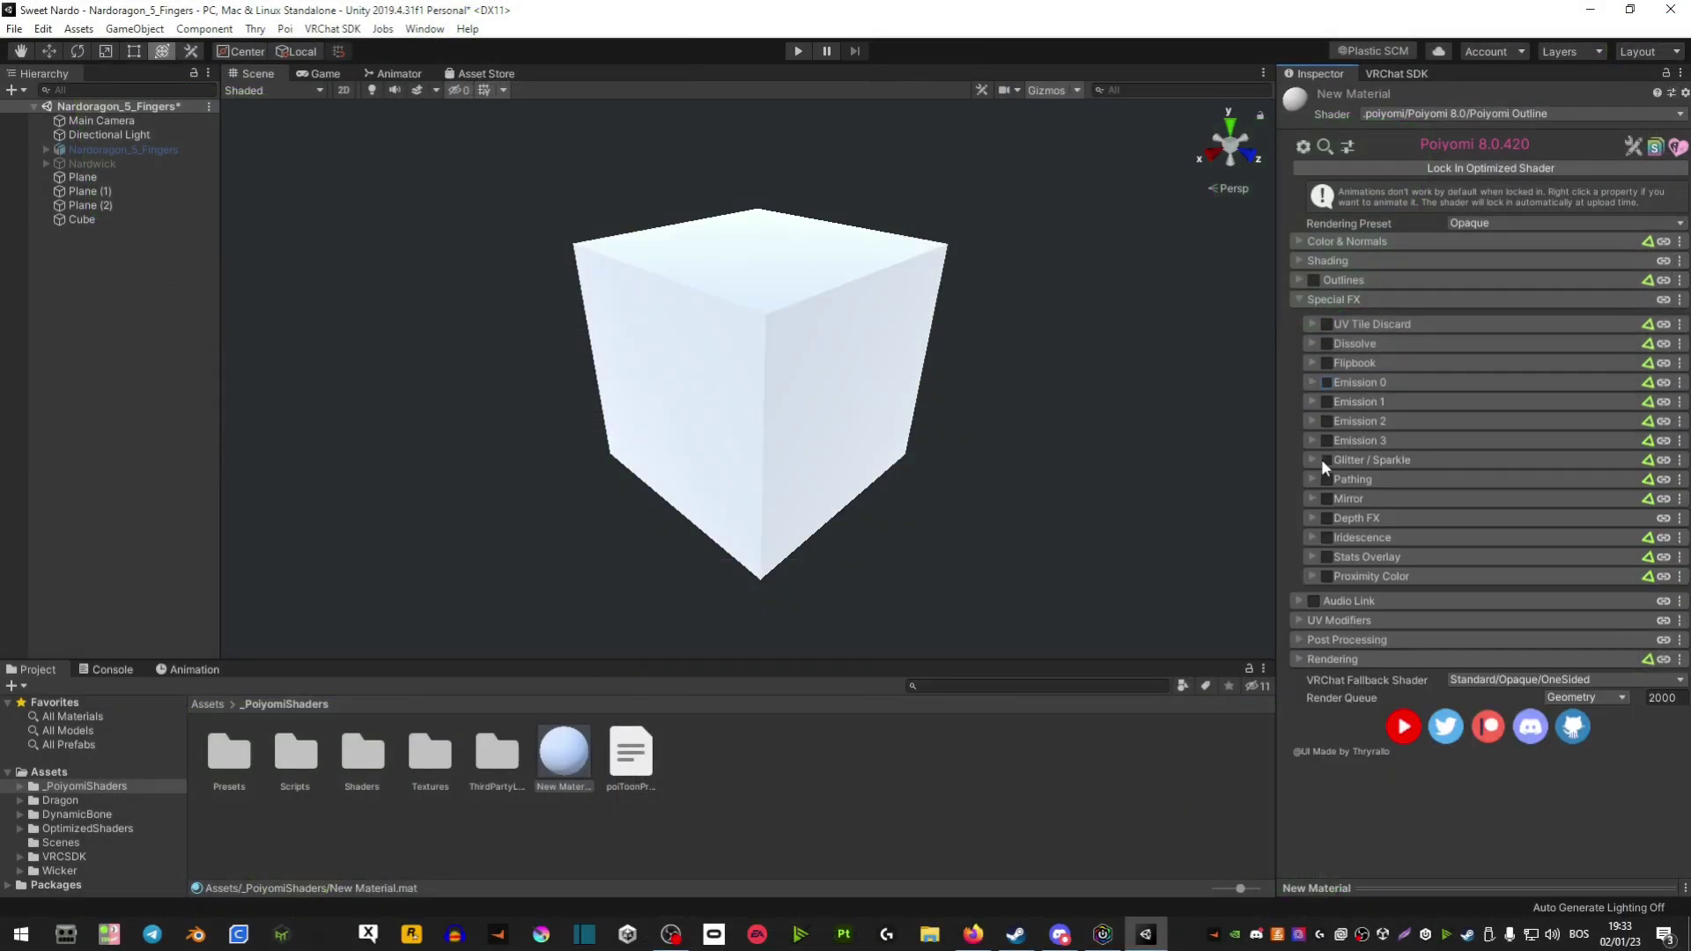
Enable Glitter / Sparkle on the material.
{"action": "left_click", "coordinate": [1326, 460]}
Set the Glitter / Sparkle colour to cyan in the HDR picker.
{"action": "right_click_drag", "start_coordinate": [1108, 453], "coordinate": [961, 437], "text": "alt"}
{"action": "left_click_drag", "start_coordinate": [962, 437], "coordinate": [996, 435], "text": "alt"}
{"action": "left_click", "coordinate": [1312, 459]}
{"action": "left_click", "coordinate": [1496, 556]}
{"action": "left_click_drag", "start_coordinate": [150, 195], "coordinate": [176, 98]}
{"action": "left_click_drag", "start_coordinate": [198, 168], "coordinate": [40, 206]}
{"action": "left_click", "coordinate": [830, 485]}
Inspect the sparkling cube, then collapse Special FX and expand Audio Link.
{"action": "left_click_drag", "start_coordinate": [830, 484], "coordinate": [856, 406], "text": "alt"}
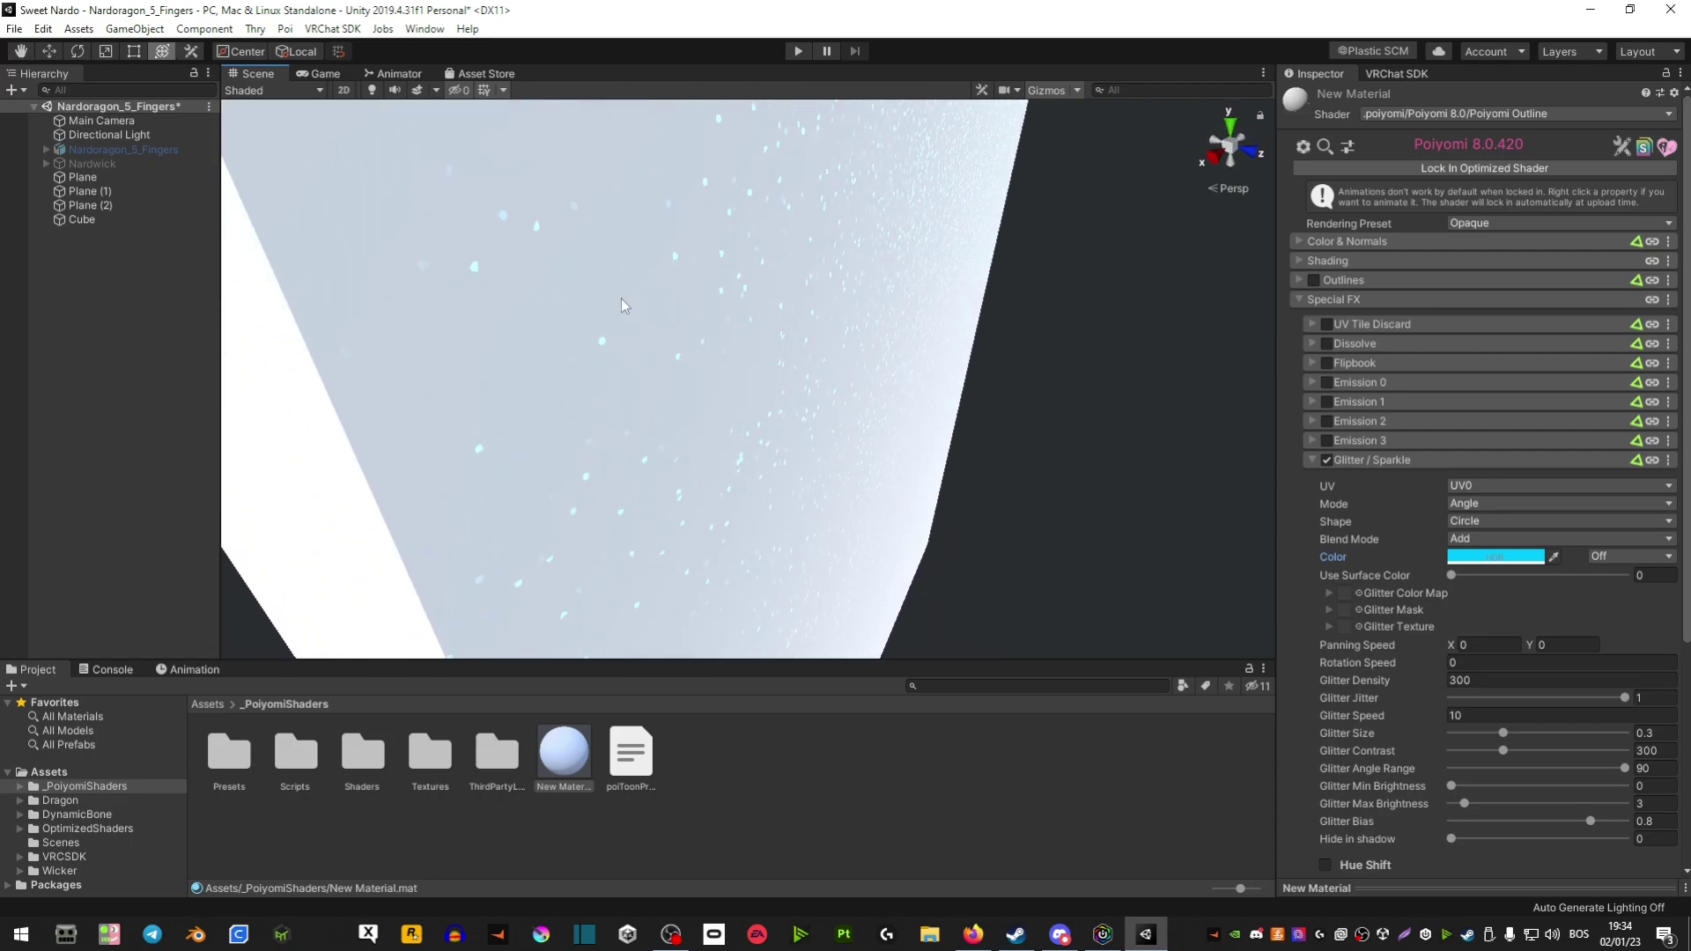
{"action": "right_click_drag", "start_coordinate": [718, 464], "coordinate": [796, 558], "text": "alt"}
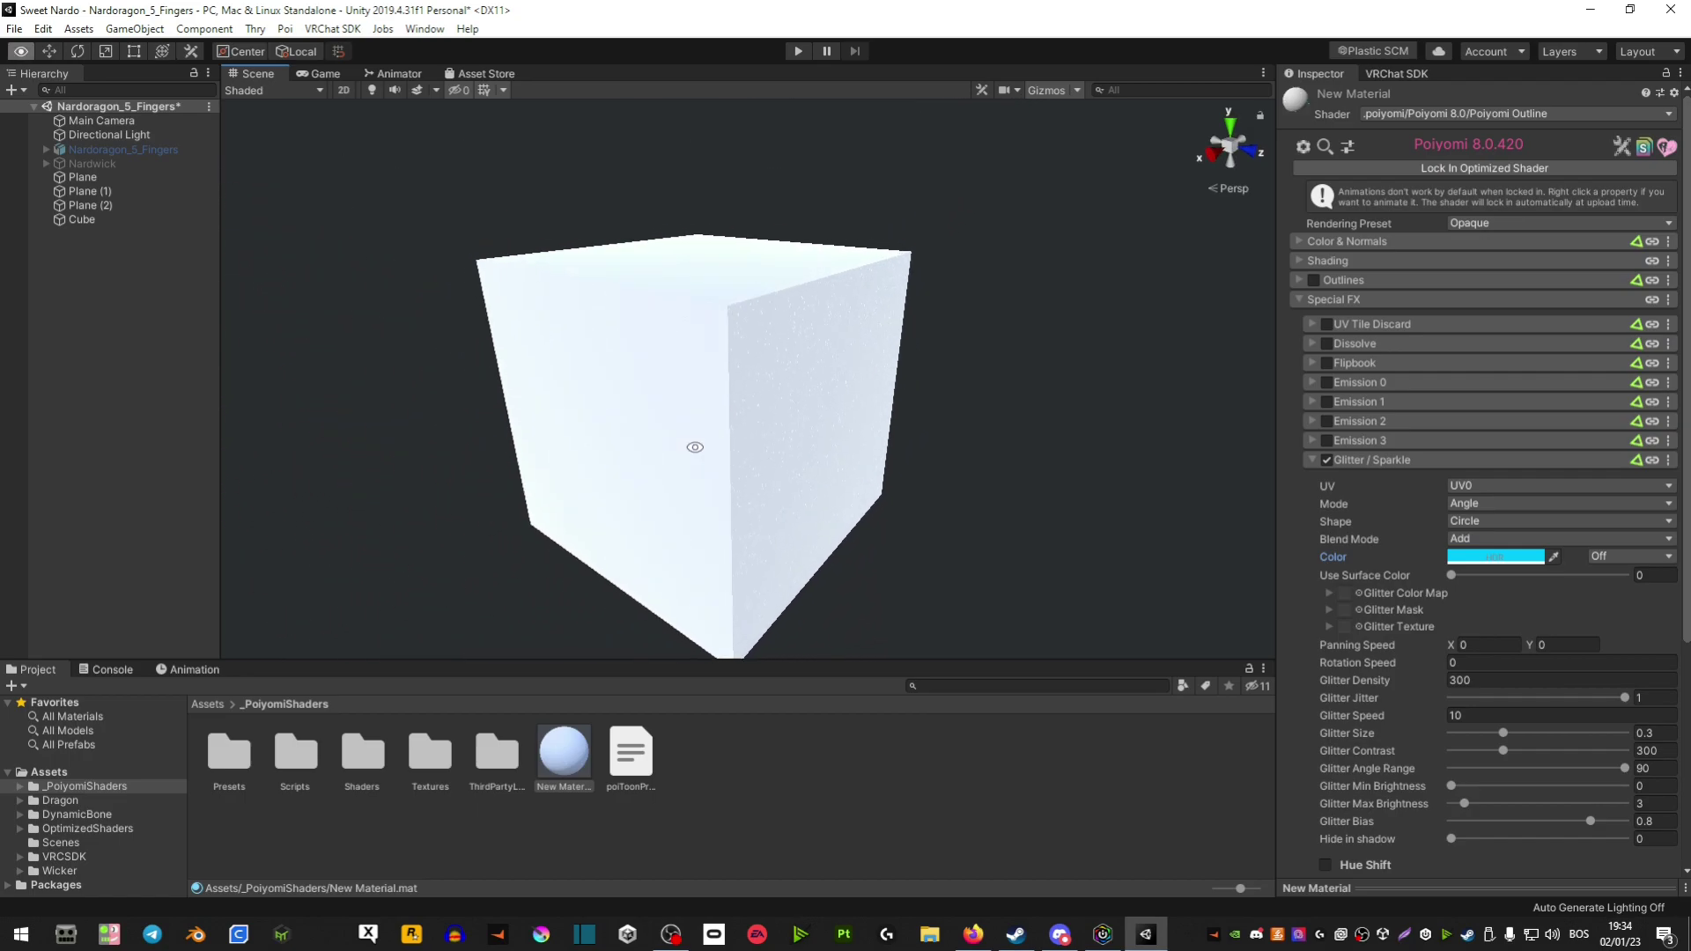
{"action": "scroll", "coordinate": [1374, 528], "scroll_direction": "down", "scroll_amount": 3}
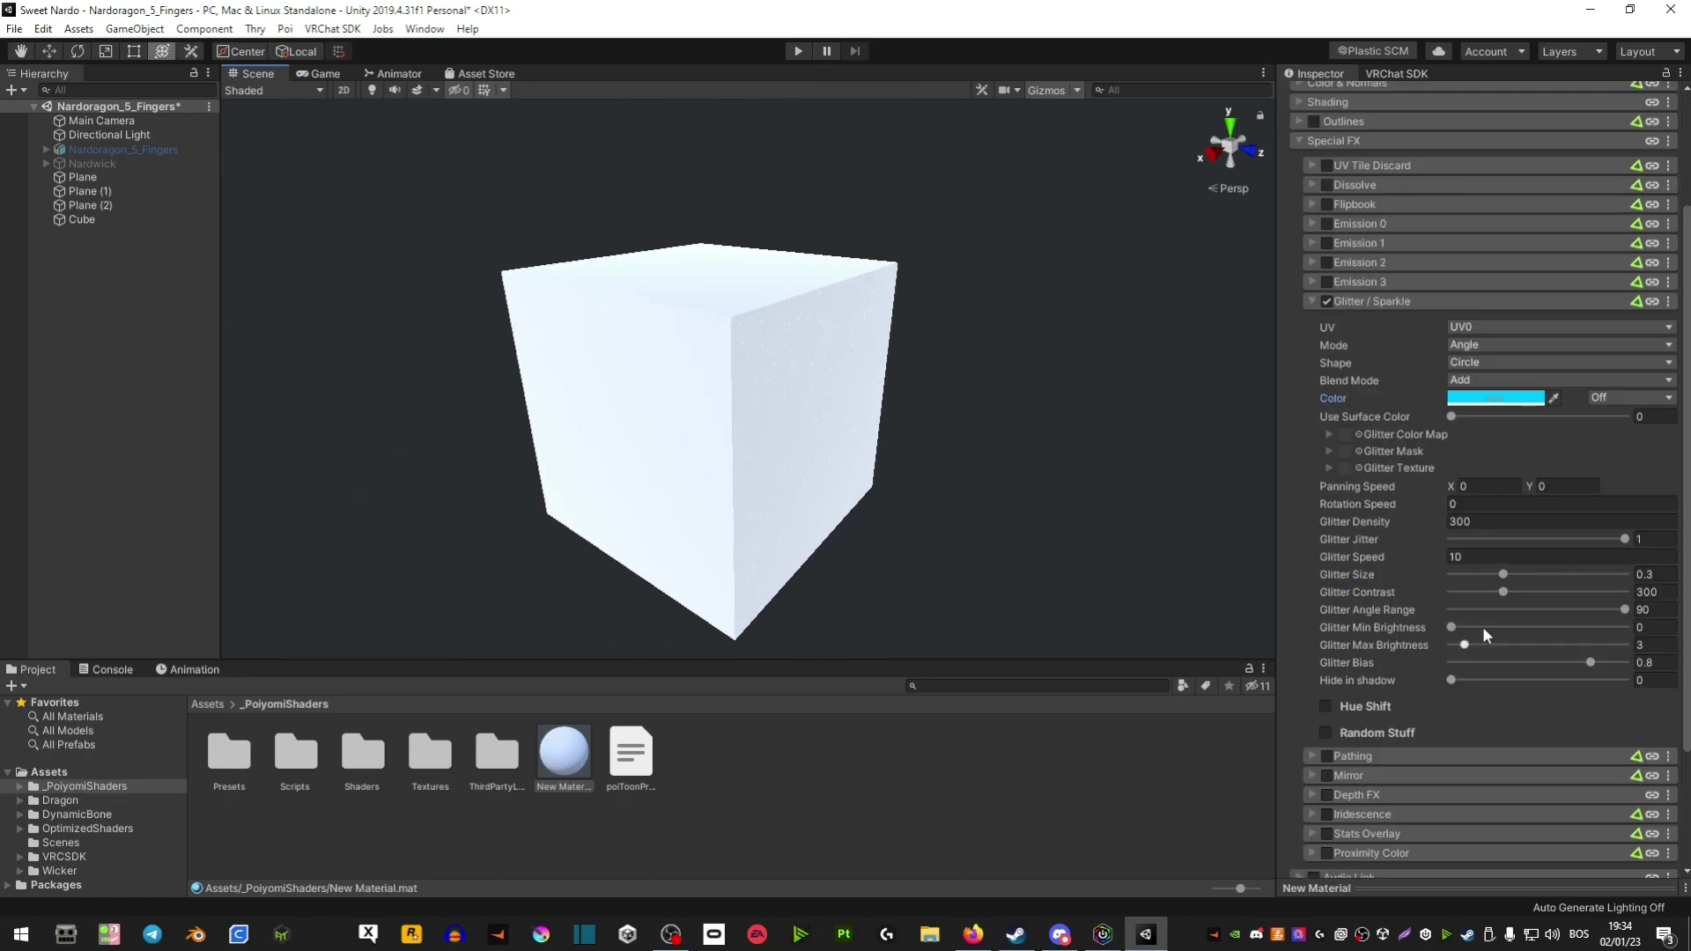
{"action": "scroll", "coordinate": [1329, 294], "scroll_direction": "up", "scroll_amount": 3}
{"action": "left_click", "coordinate": [1329, 297]}
{"action": "left_click", "coordinate": [1297, 320]}
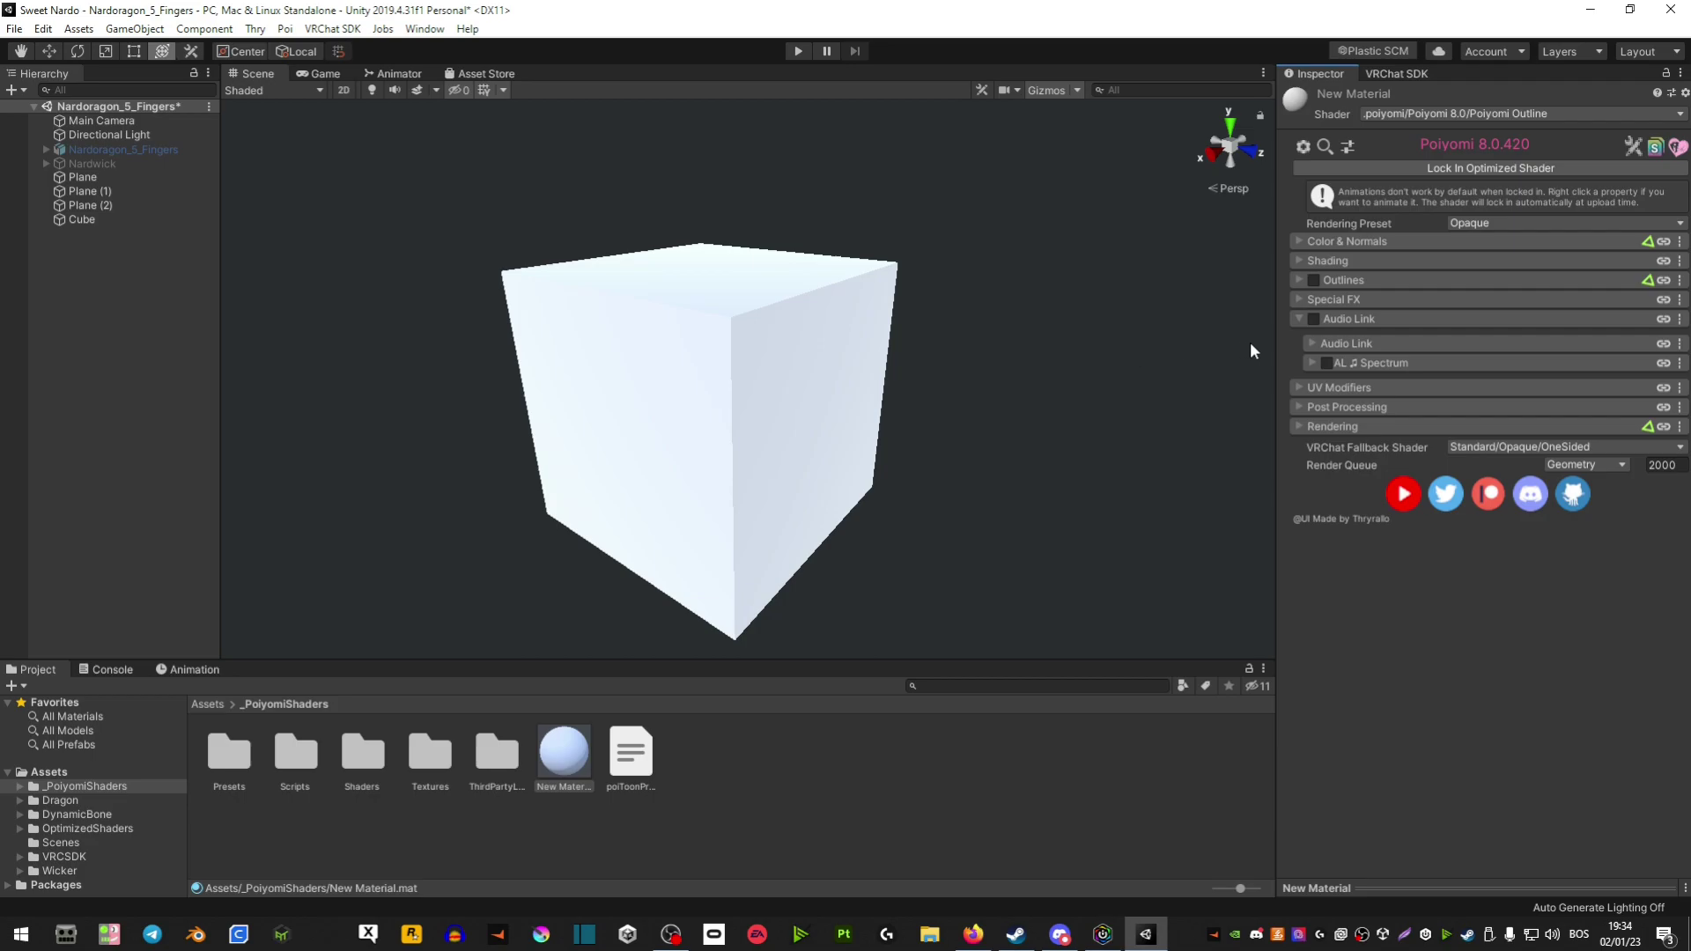
Collapse Audio Link, expand Rendering, and open the Cull options.
{"action": "left_click", "coordinate": [1299, 320]}
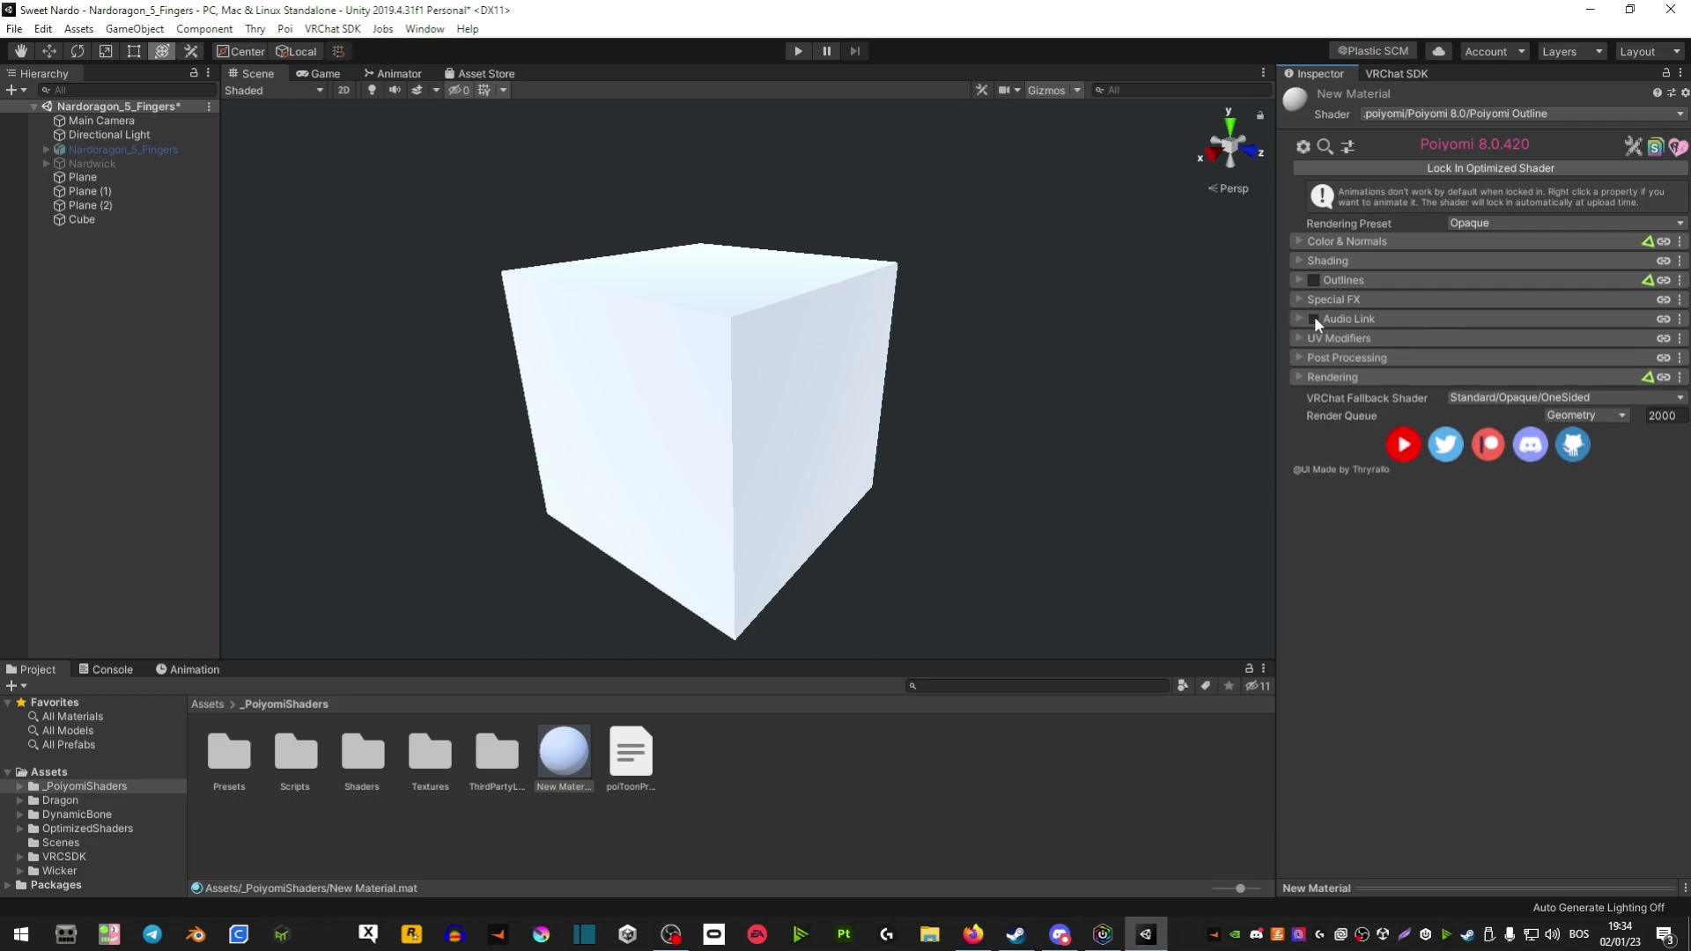
{"action": "left_click", "coordinate": [1300, 378]}
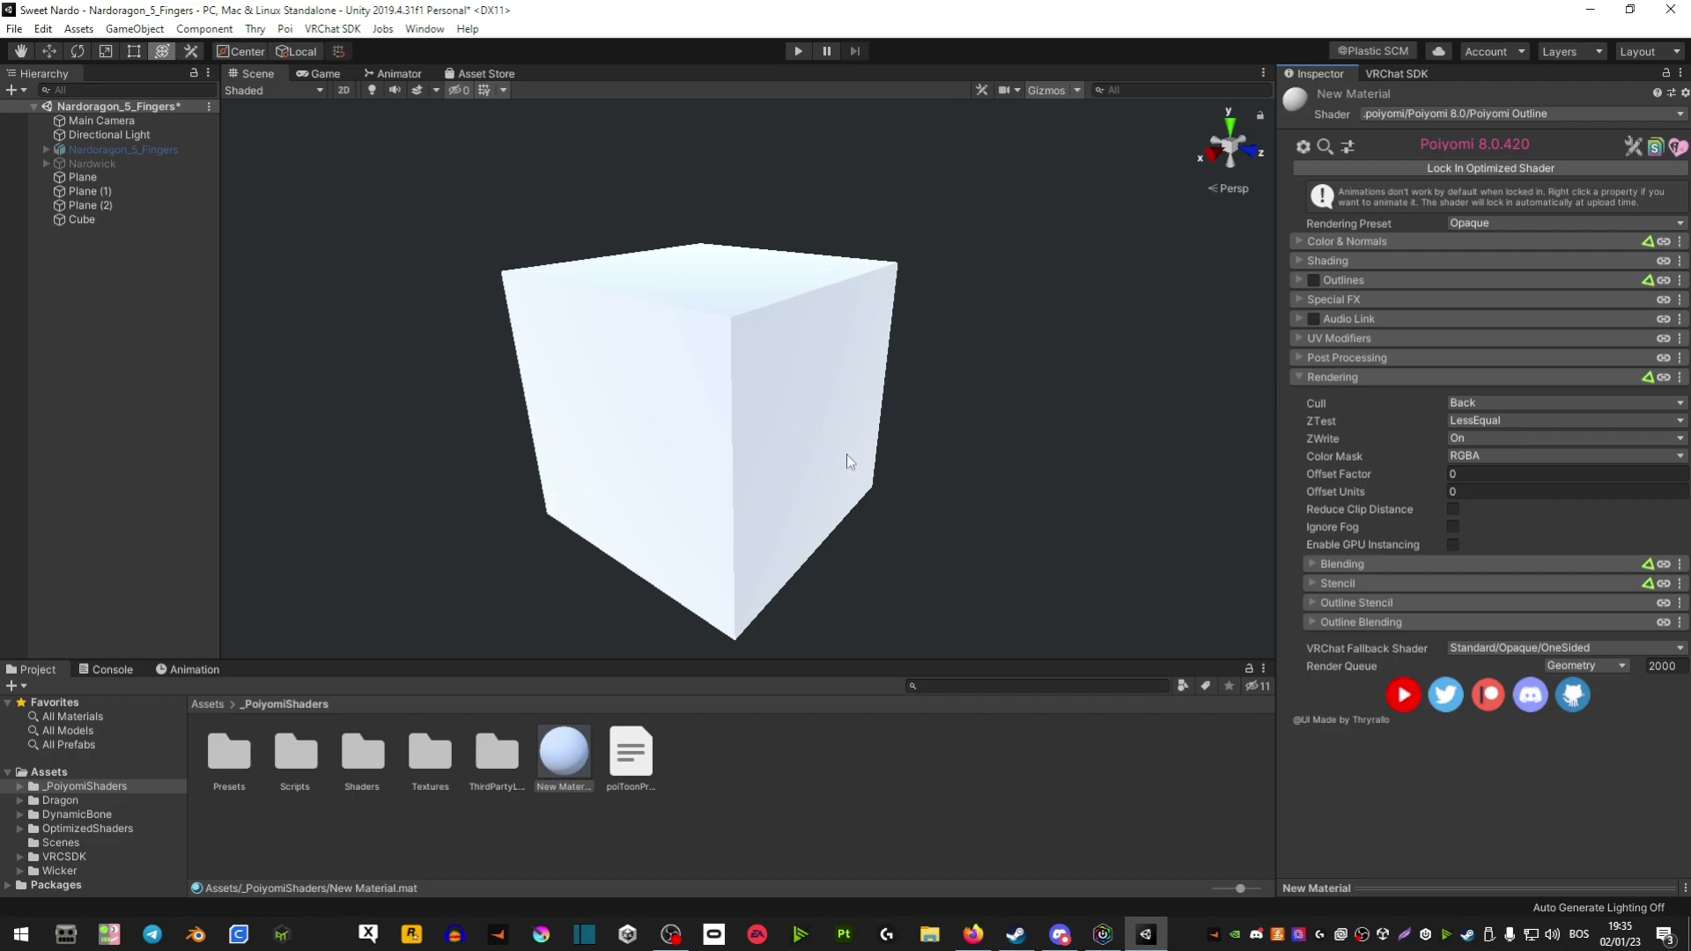
{"action": "left_click_drag", "start_coordinate": [837, 450], "coordinate": [878, 442], "text": "alt"}
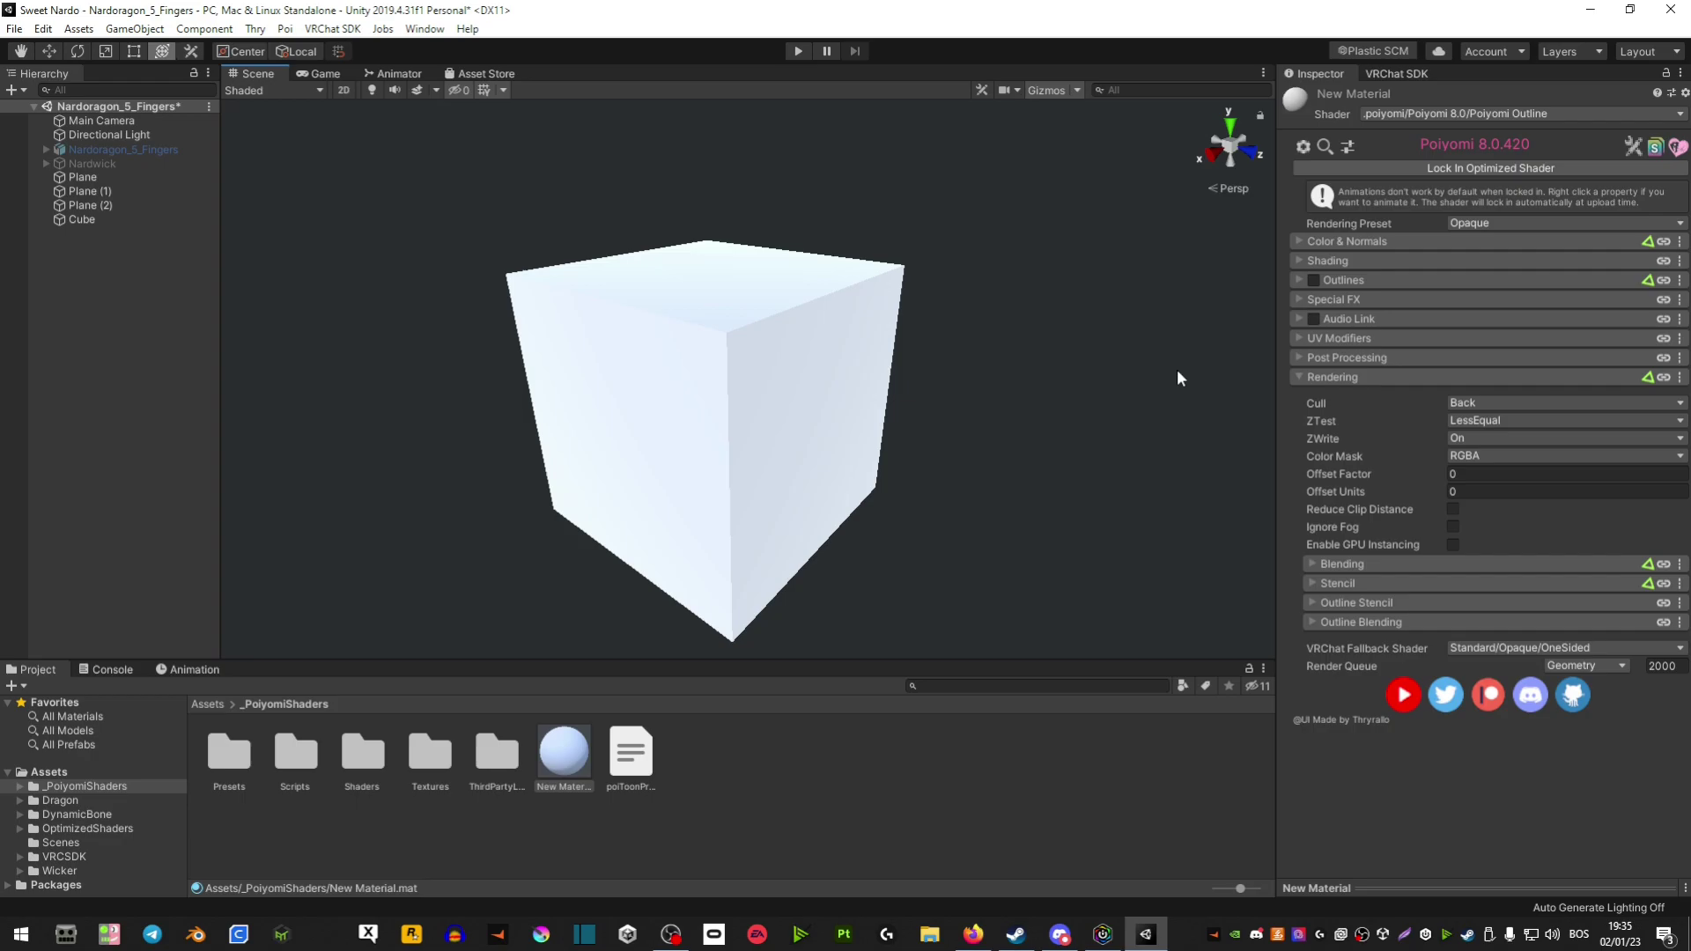
{"action": "left_click", "coordinate": [1466, 401]}
Turn the material's Rendering Cull to Off, then minimise Unity to the desktop.
{"action": "left_click", "coordinate": [1484, 420]}
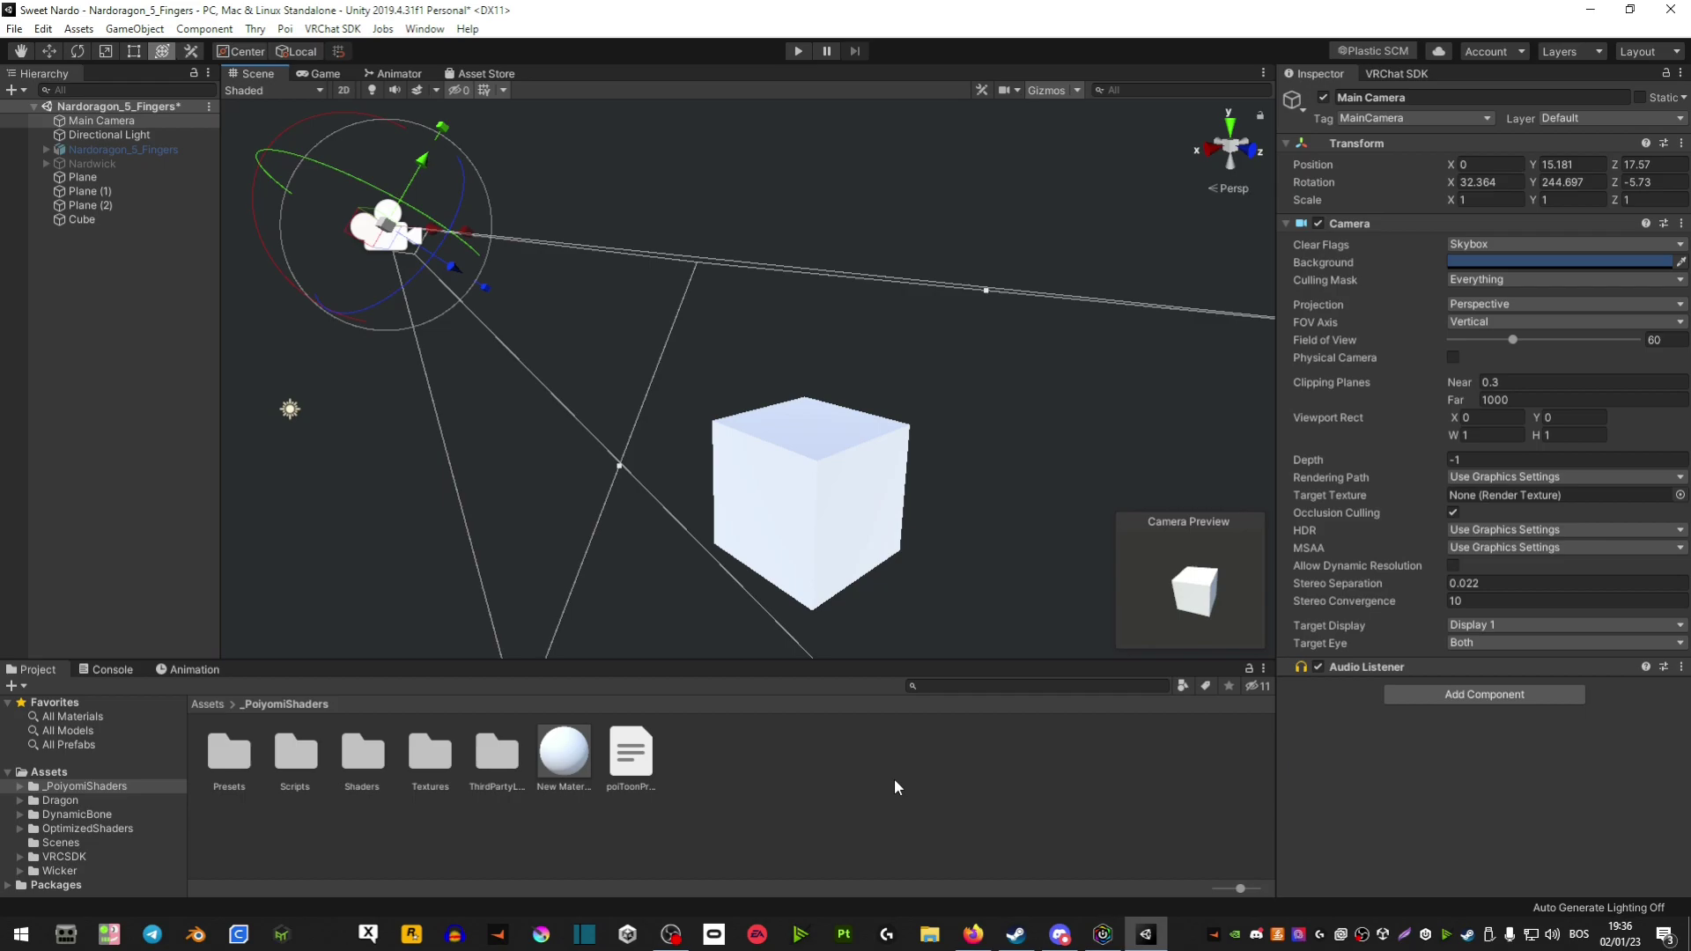
{"action": "key", "text": "super+d"}
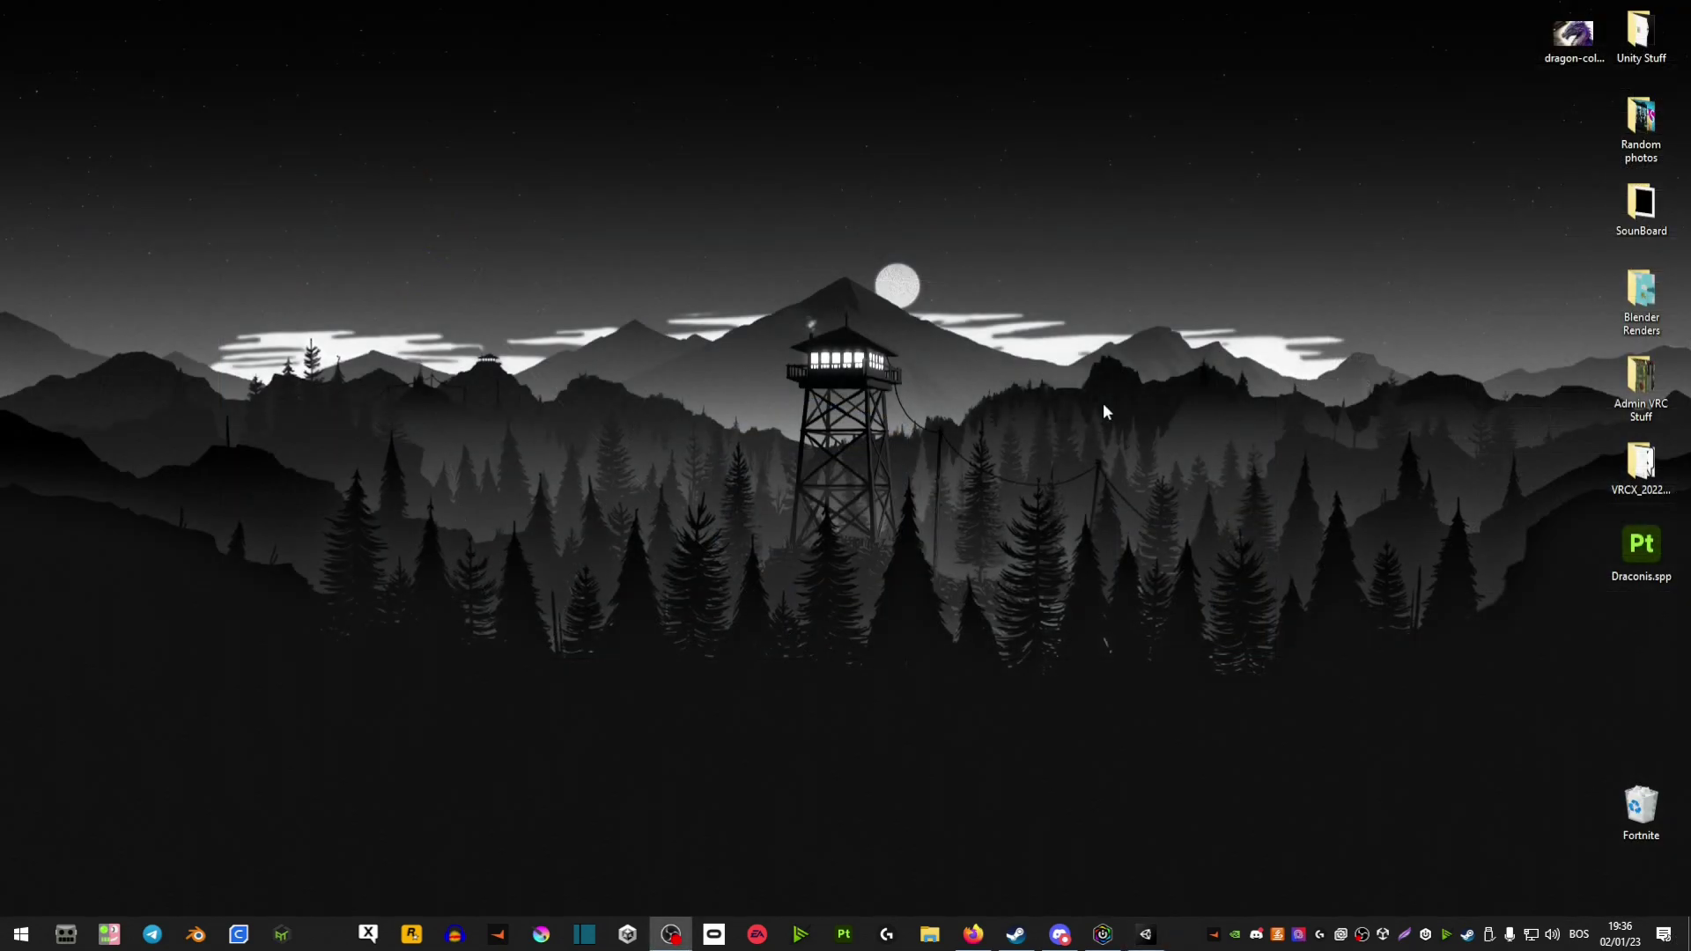